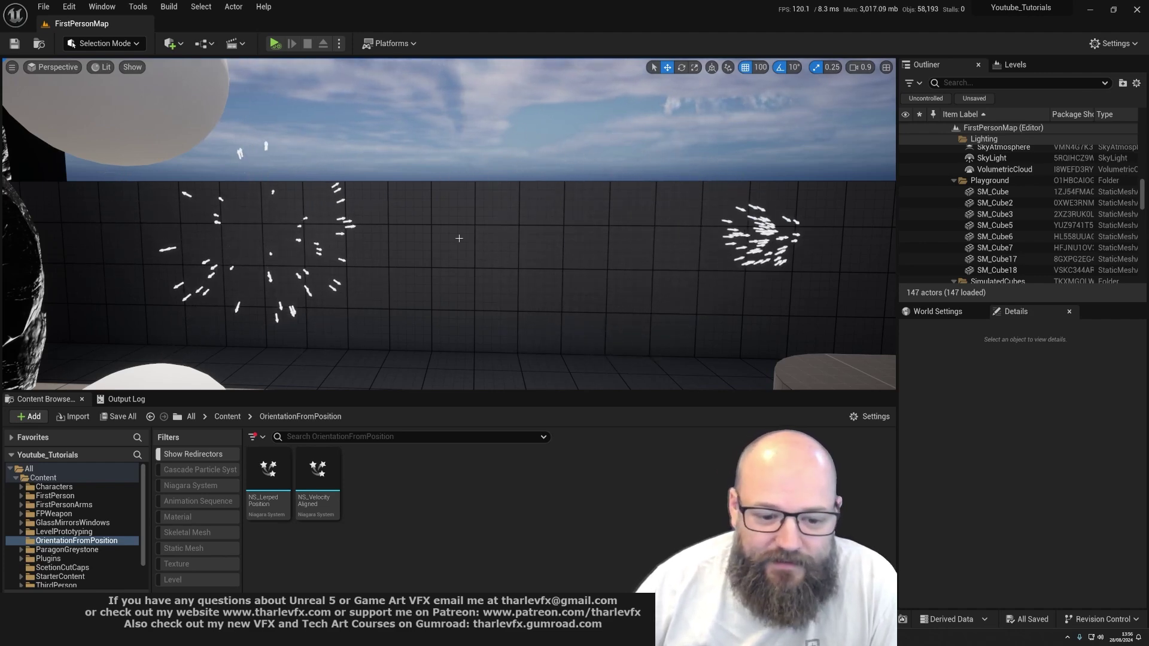
Step: Show the editor icons in the level, select and frame the NS_VelocityAligned actor, and open its Niagara system for editing
{"action": "key", "text": "g"}
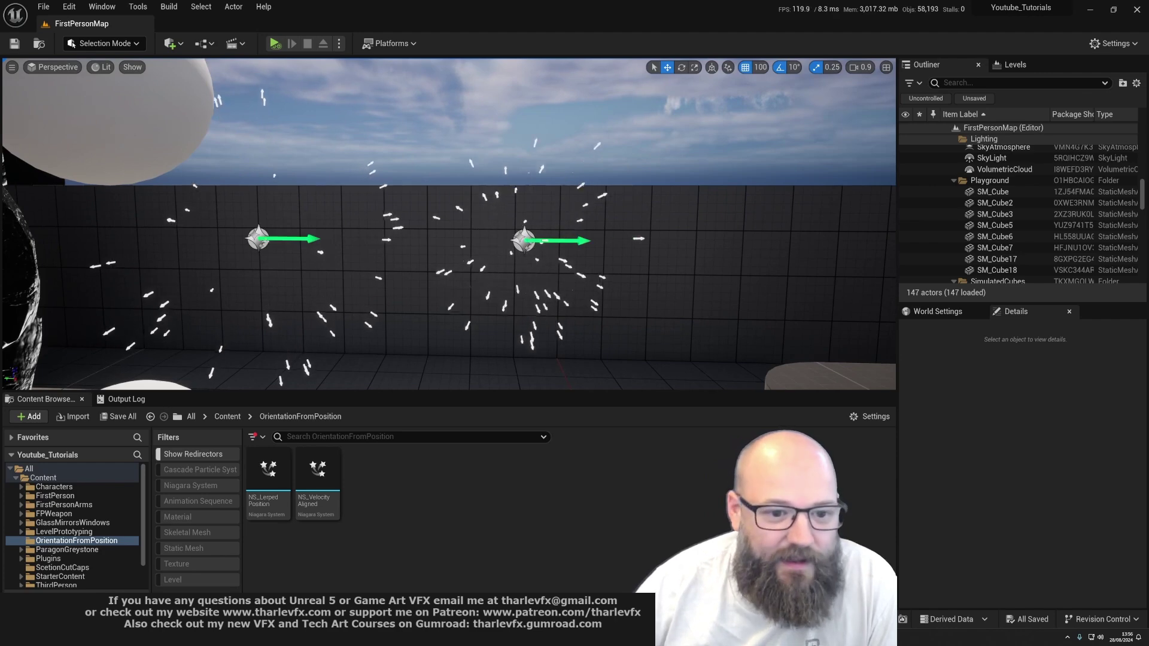
{"action": "left_click", "coordinate": [257, 238]}
{"action": "key", "text": "f"}
{"action": "left_click_drag", "start_coordinate": [392, 266], "coordinate": [422, 257], "text": "alt"}
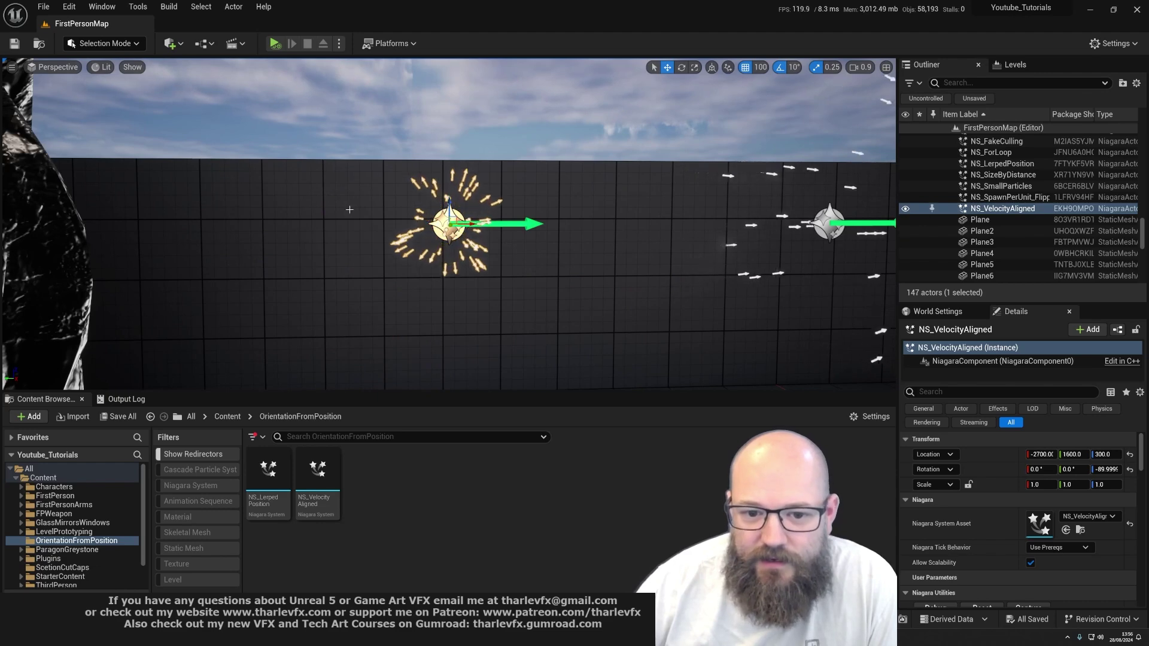
{"action": "key", "text": "ctrl+e"}
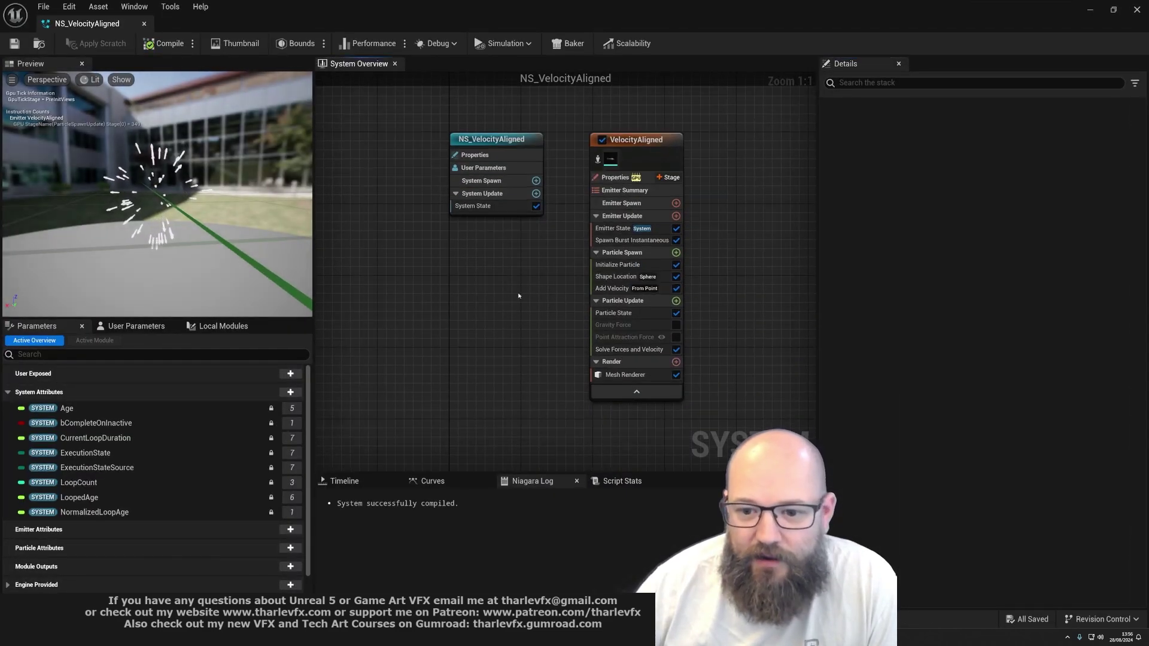
Step: Review the Shape Location and Add Velocity settings in the VelocityAligned emitter's Particle Spawn group
{"action": "left_click_drag", "start_coordinate": [174, 193], "coordinate": [161, 193]}
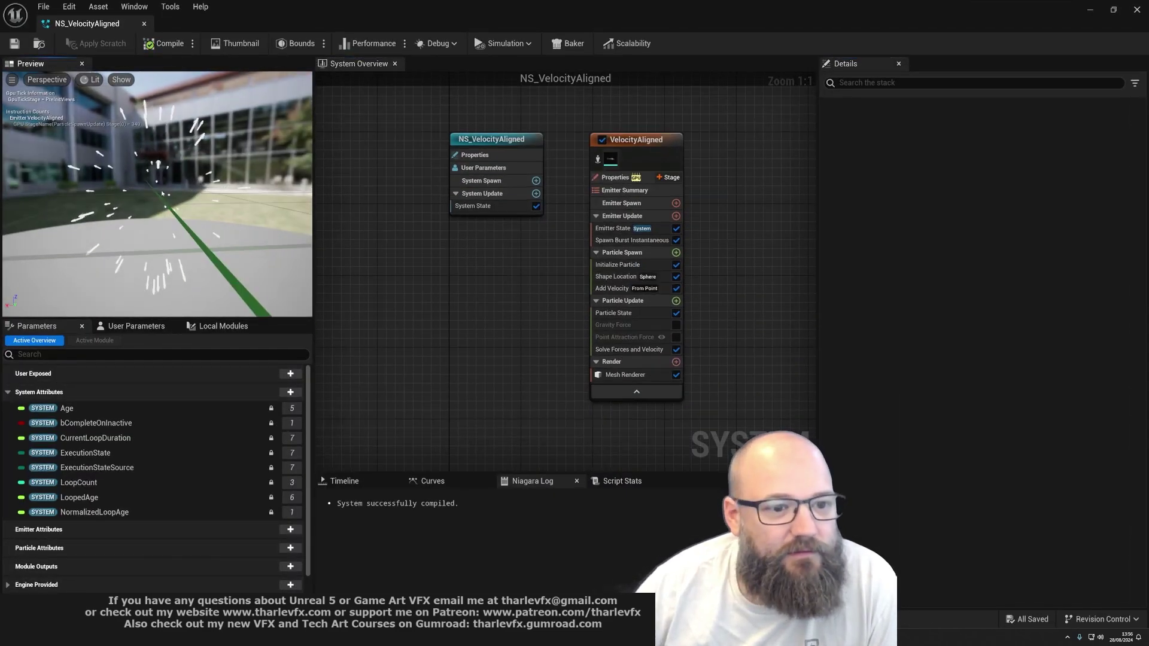
{"action": "left_click", "coordinate": [617, 277]}
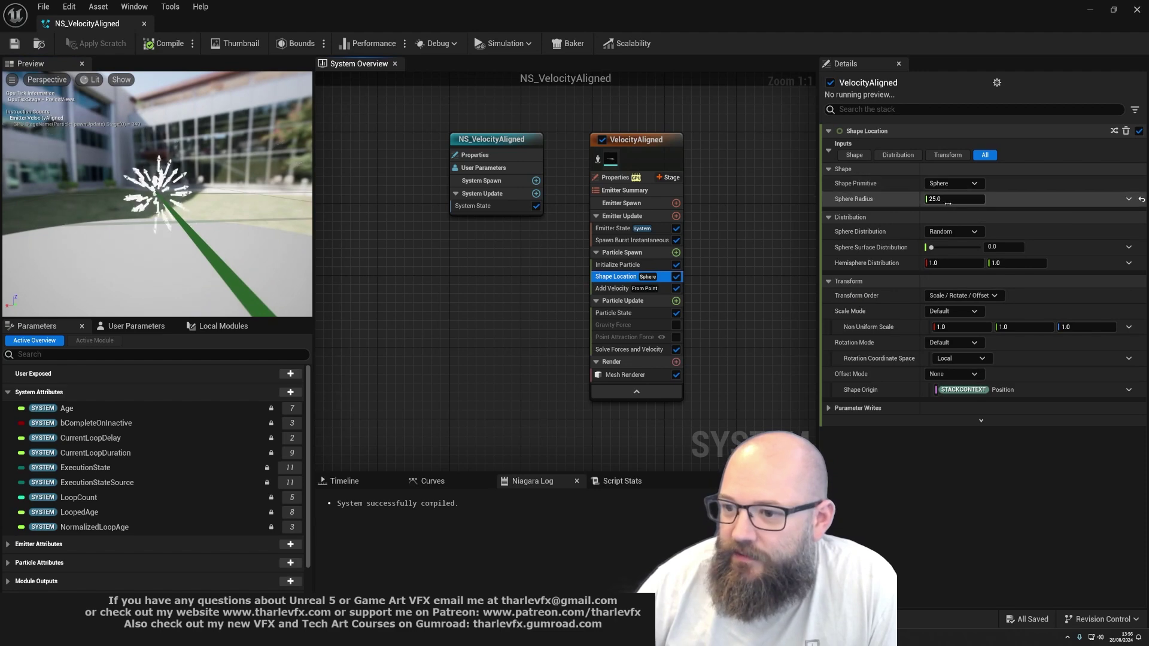
{"action": "left_click_drag", "start_coordinate": [614, 289], "coordinate": [618, 290]}
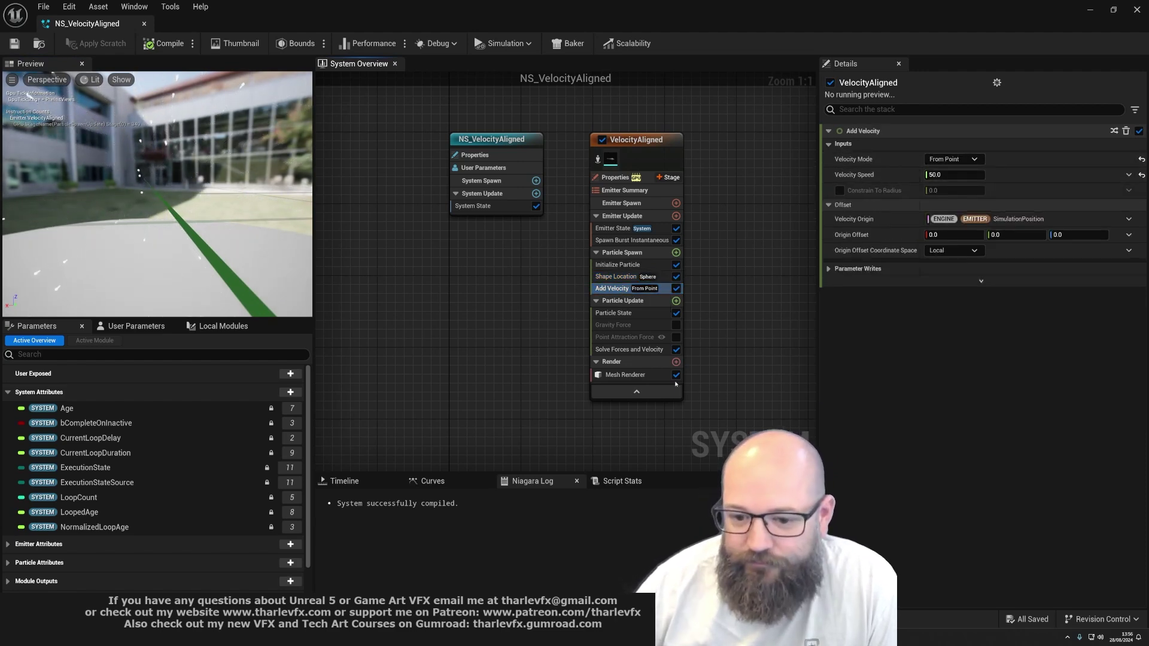
Step: Set the Mesh Renderer's Facing Mode to Default and examine the arrow particles in the preview
{"action": "left_click", "coordinate": [626, 375]}
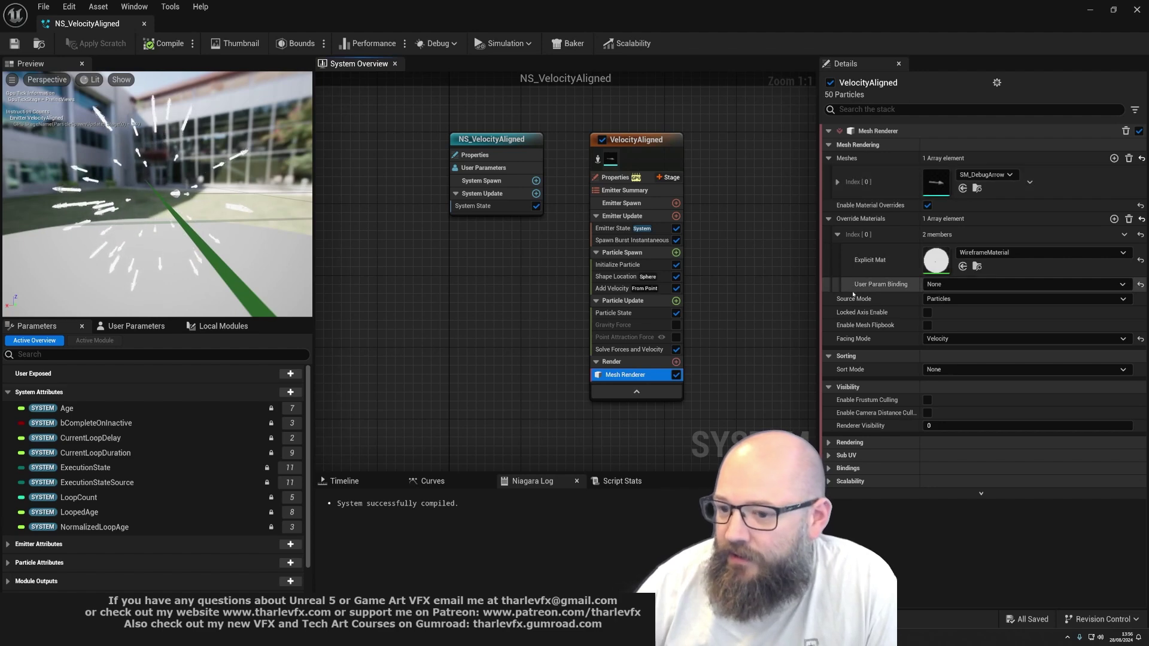
{"action": "left_click", "coordinate": [958, 339]}
{"action": "left_click", "coordinate": [964, 351]}
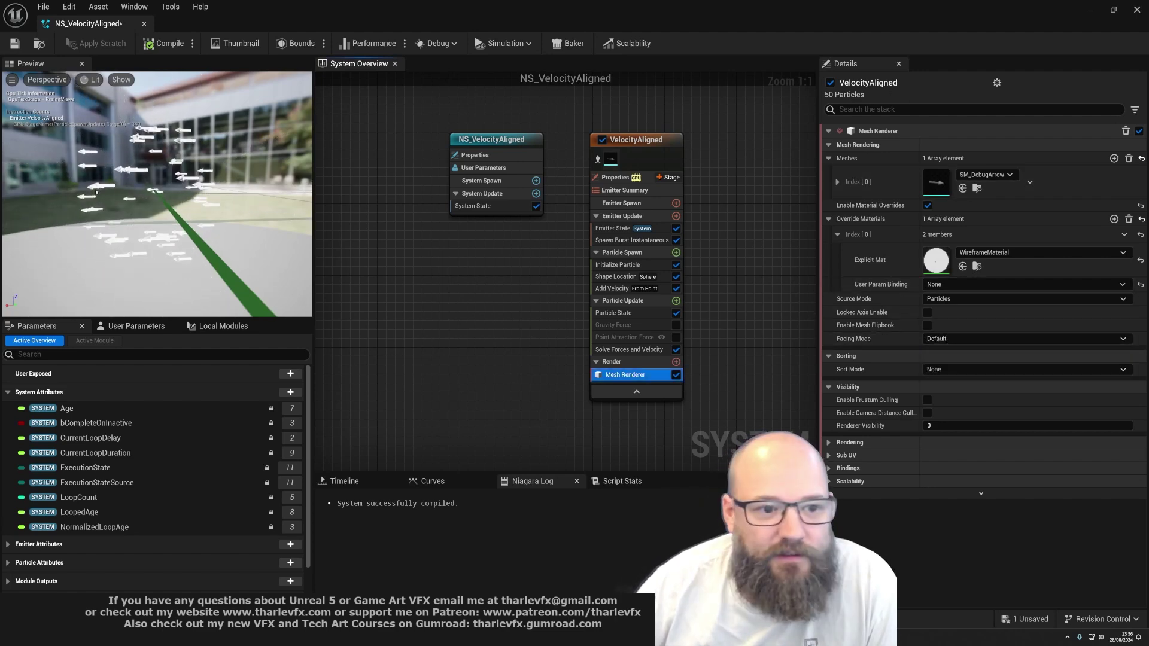
{"action": "left_click_drag", "start_coordinate": [163, 185], "coordinate": [163, 215]}
{"action": "left_click_drag", "start_coordinate": [155, 156], "coordinate": [172, 203]}
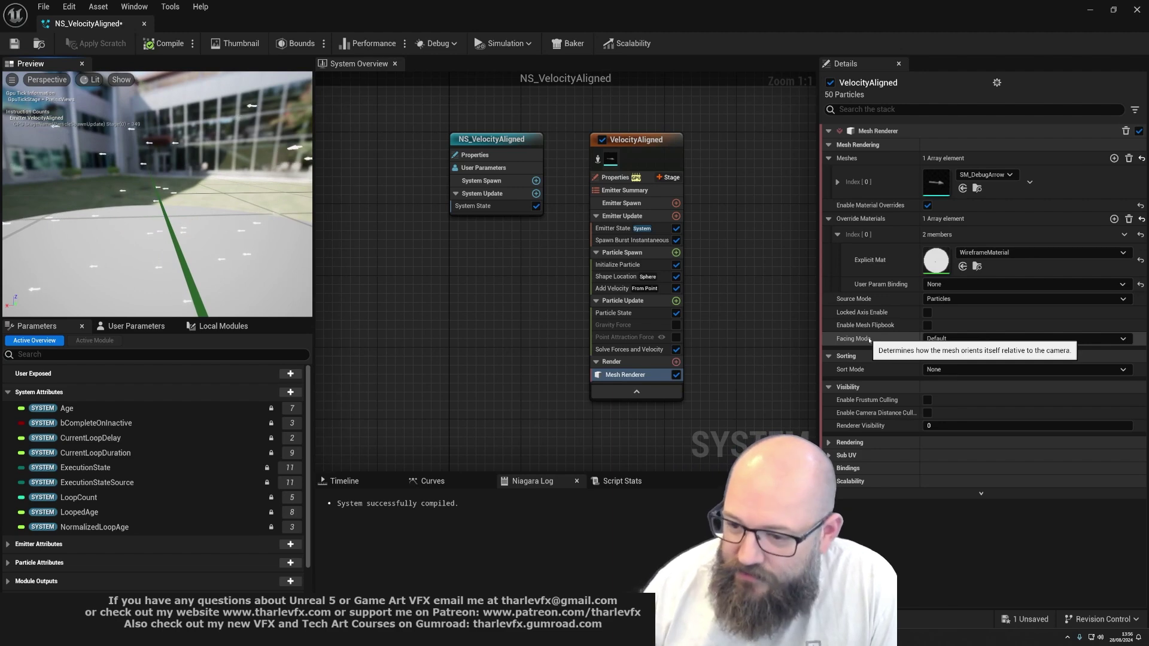
Step: Set the Mesh Renderer's Facing Mode back to Velocity and examine the arrows' orientation in the preview
{"action": "left_click", "coordinate": [951, 339]}
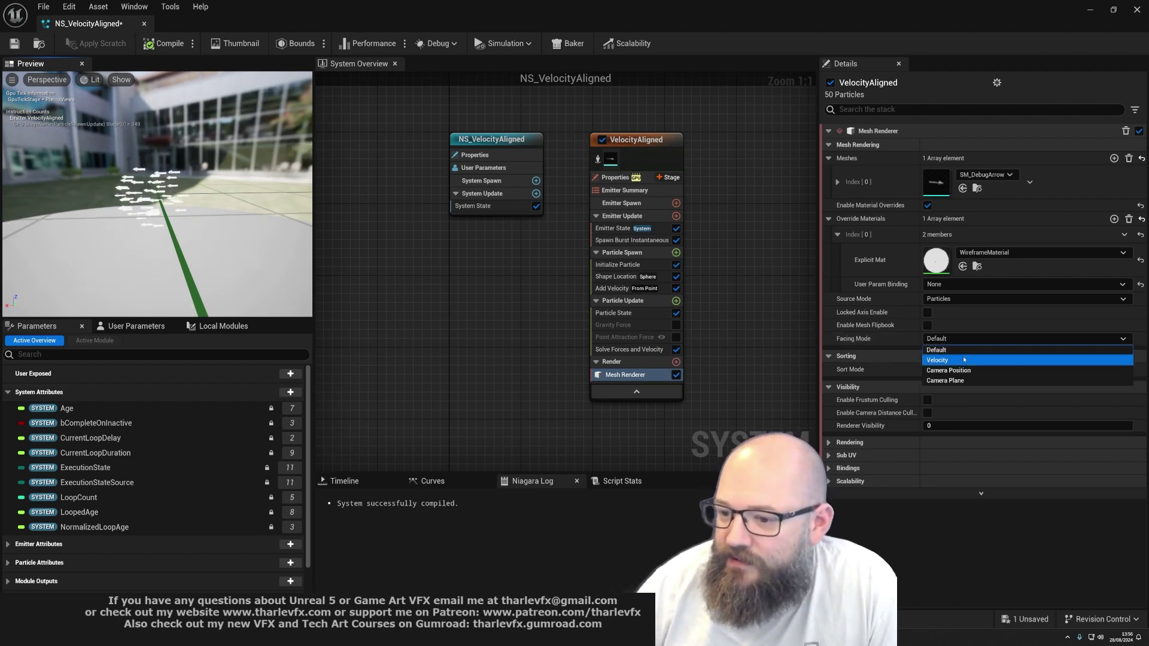
{"action": "left_click", "coordinate": [953, 361]}
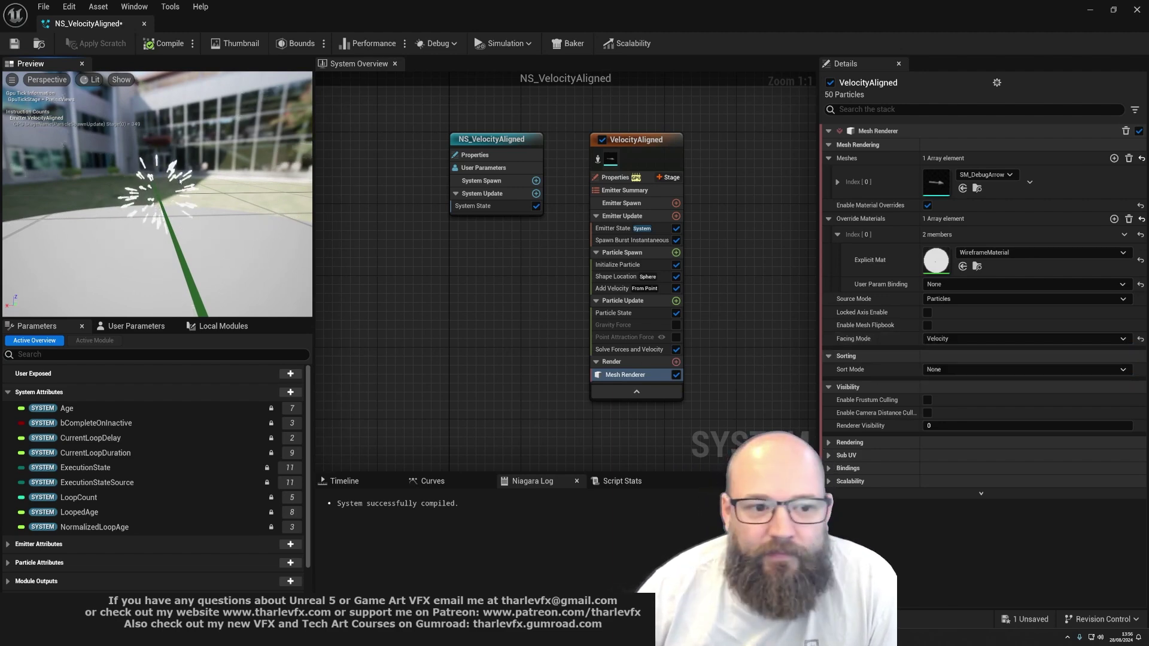
{"action": "left_click_drag", "start_coordinate": [191, 214], "coordinate": [213, 235]}
Step: Enable the Gravity Force module under Particle Update and watch the falling particles in the preview
{"action": "left_click", "coordinate": [676, 326]}
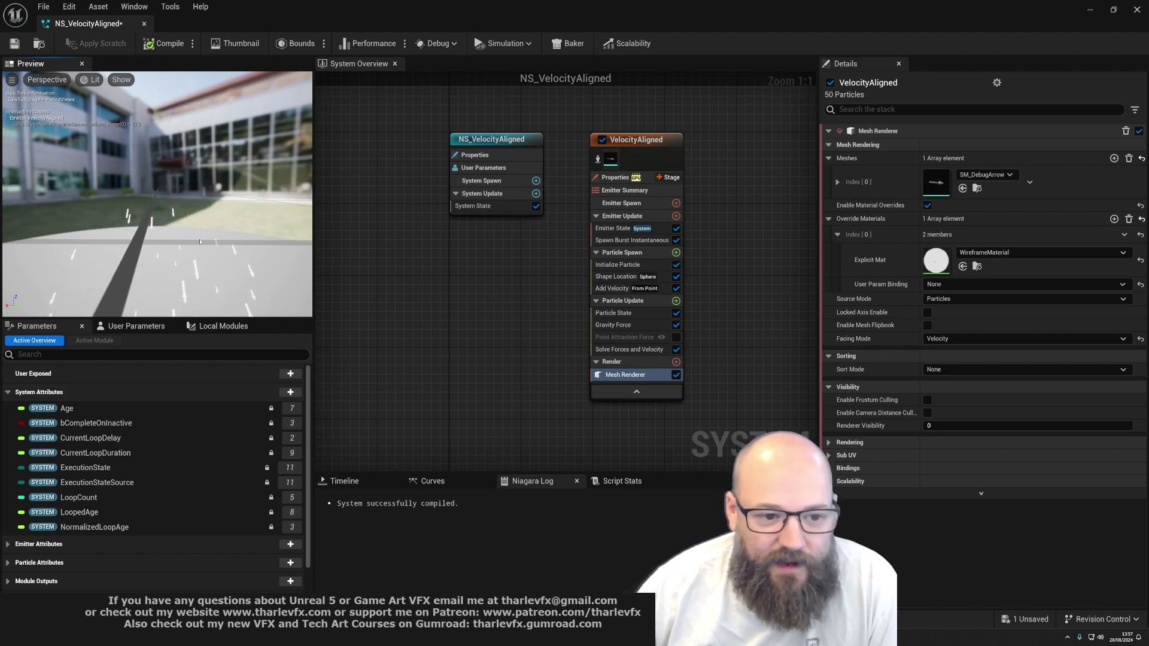
{"action": "left_click_drag", "start_coordinate": [153, 241], "coordinate": [156, 238]}
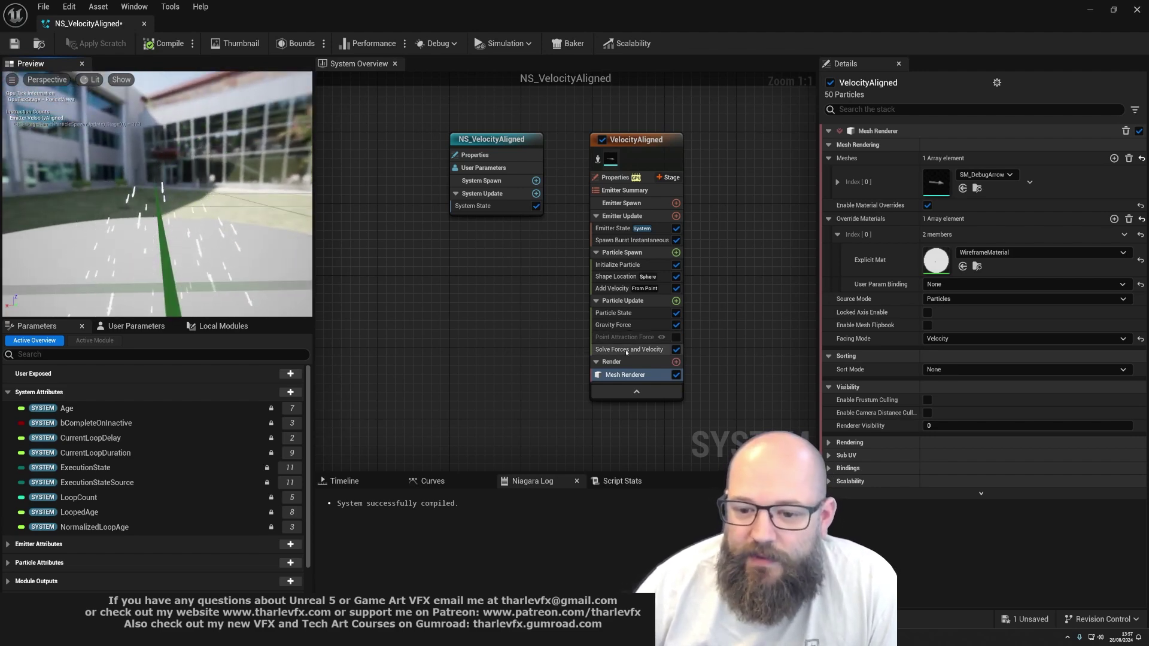
Step: Review the Solve Forces and Velocity, Add Velocity and Gravity Force modules that drive the particles' velocity
{"action": "left_click", "coordinate": [662, 351]}
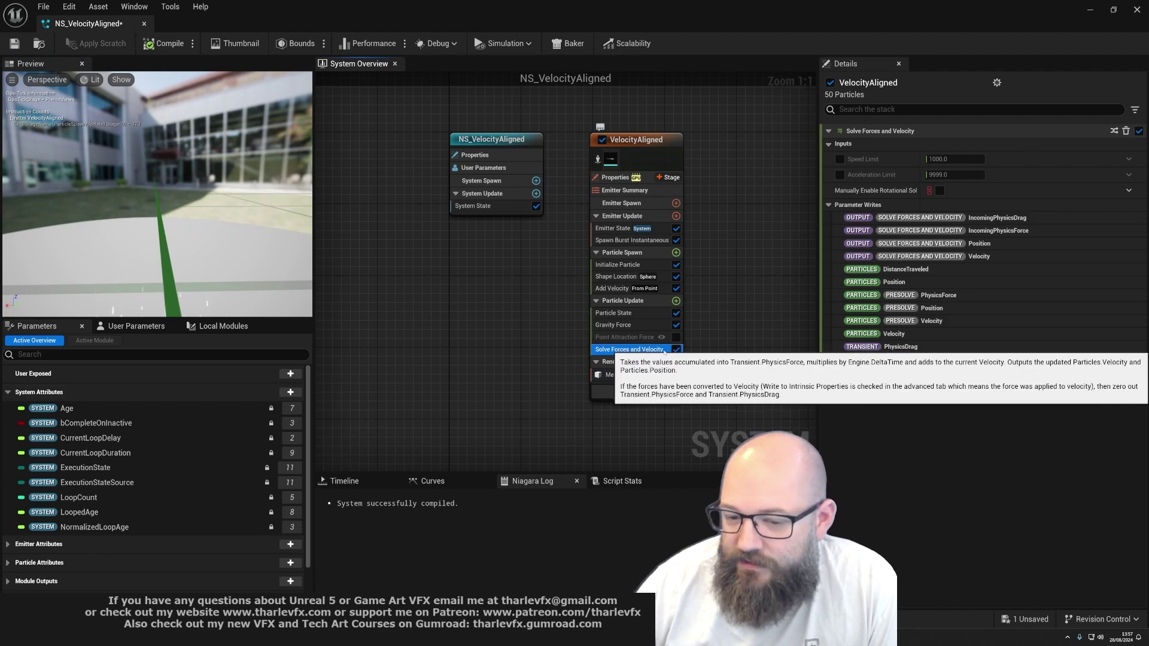
{"action": "left_click", "coordinate": [181, 229]}
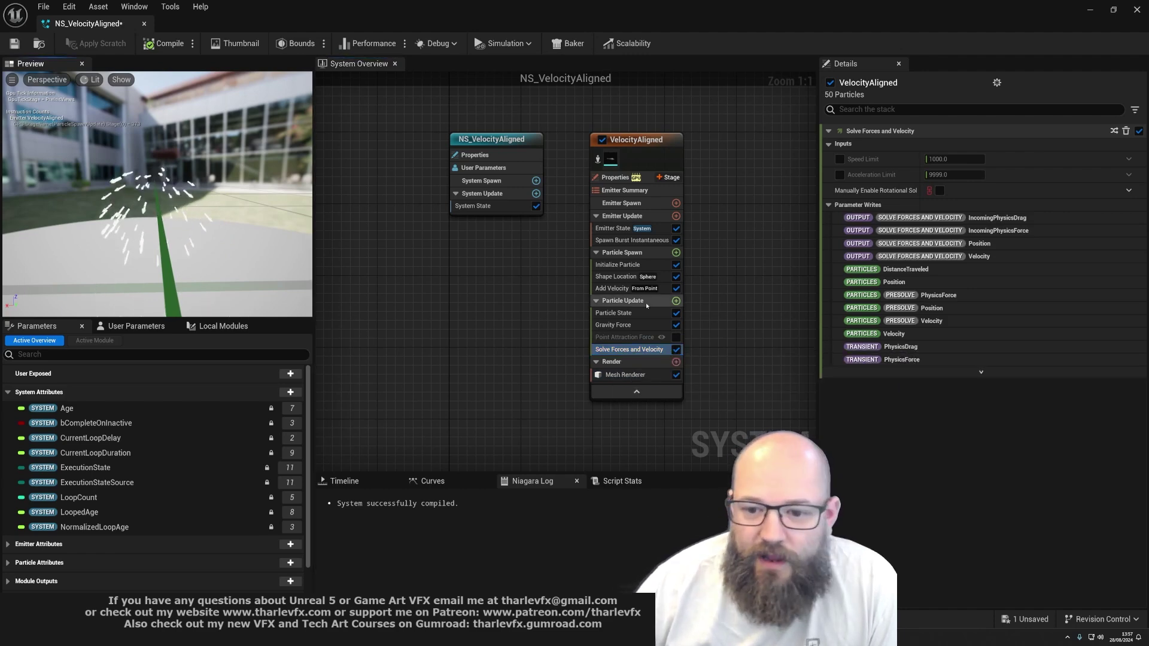
{"action": "left_click", "coordinate": [614, 289]}
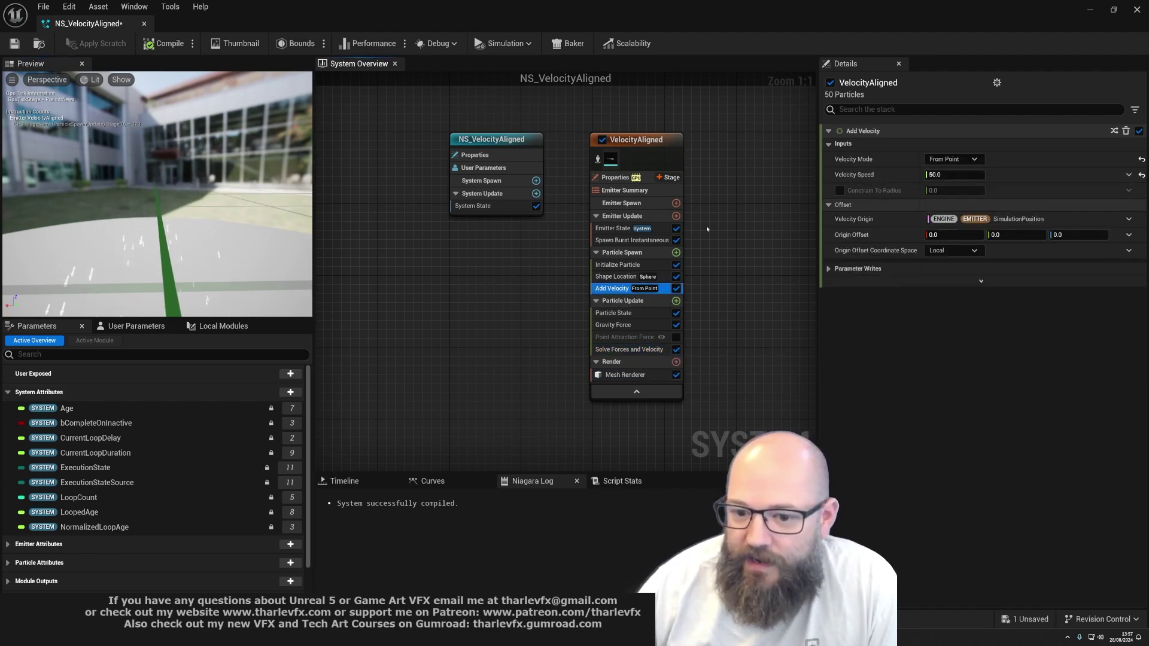
{"action": "left_click", "coordinate": [634, 350]}
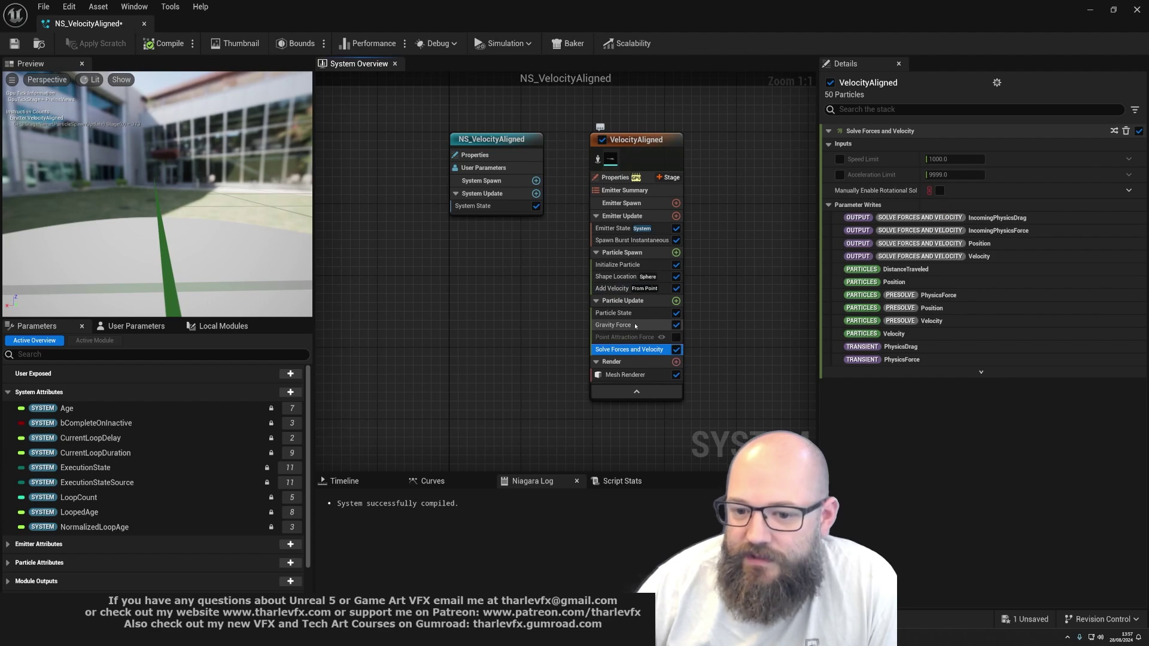
{"action": "left_click", "coordinate": [636, 326]}
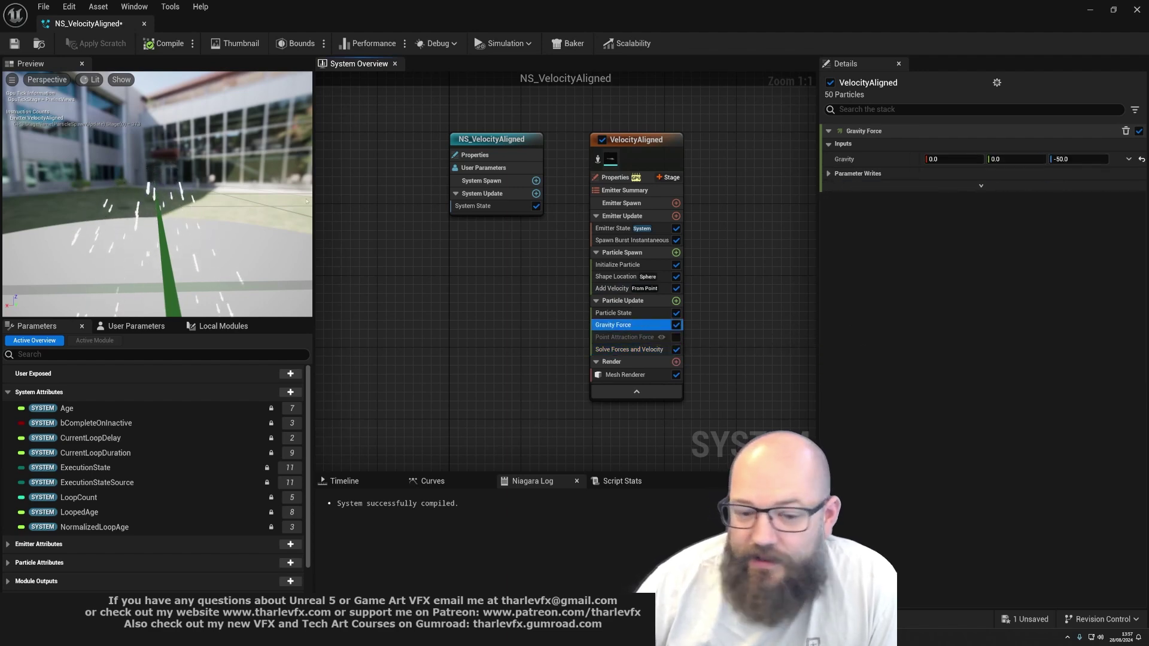
{"action": "left_click", "coordinate": [176, 218]}
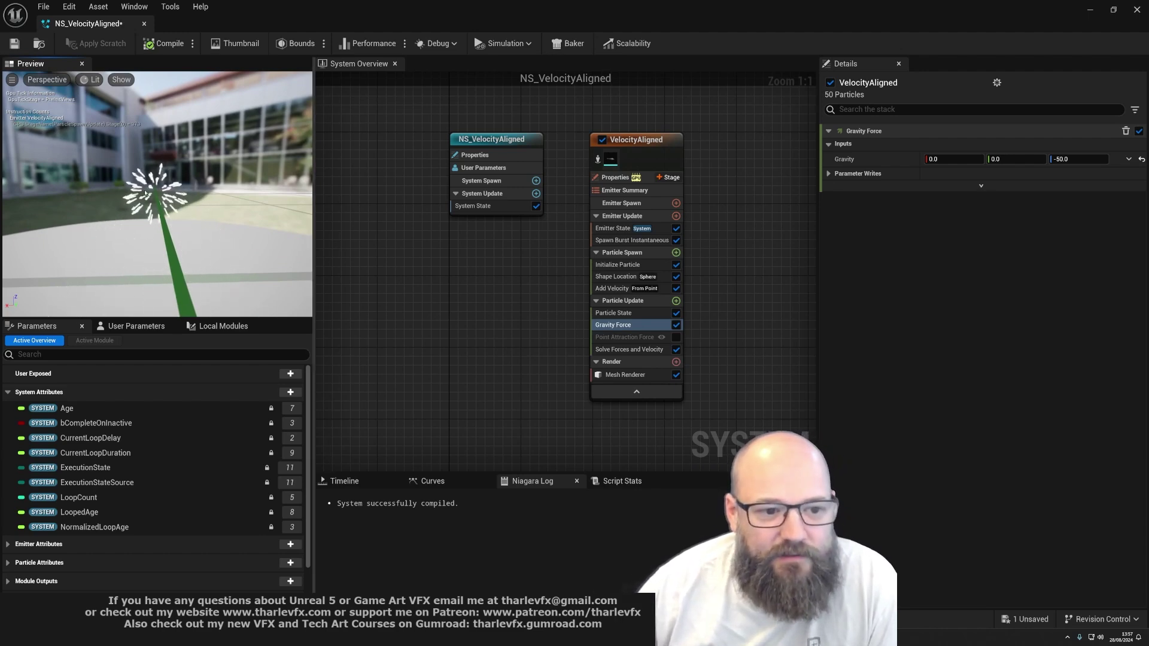
Step: Disable the Gravity Force module, enable the Point Attraction Force module, and view the particles' motion in the preview
{"action": "left_click", "coordinate": [676, 325]}
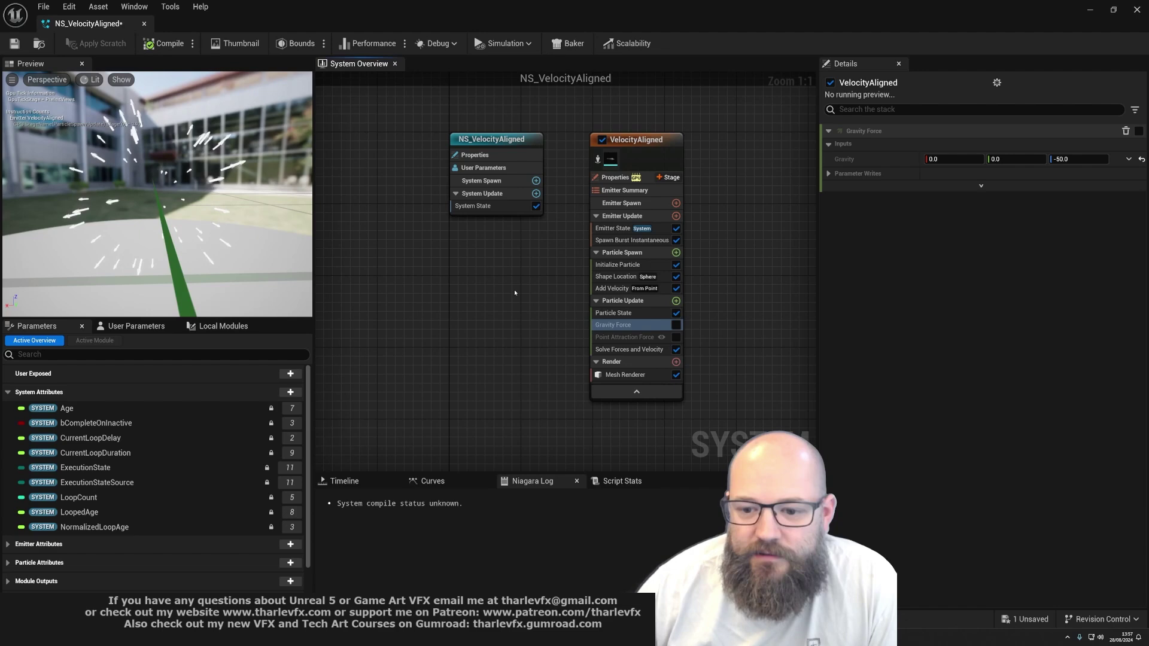
{"action": "left_click", "coordinate": [616, 336]}
{"action": "left_click", "coordinate": [677, 337]}
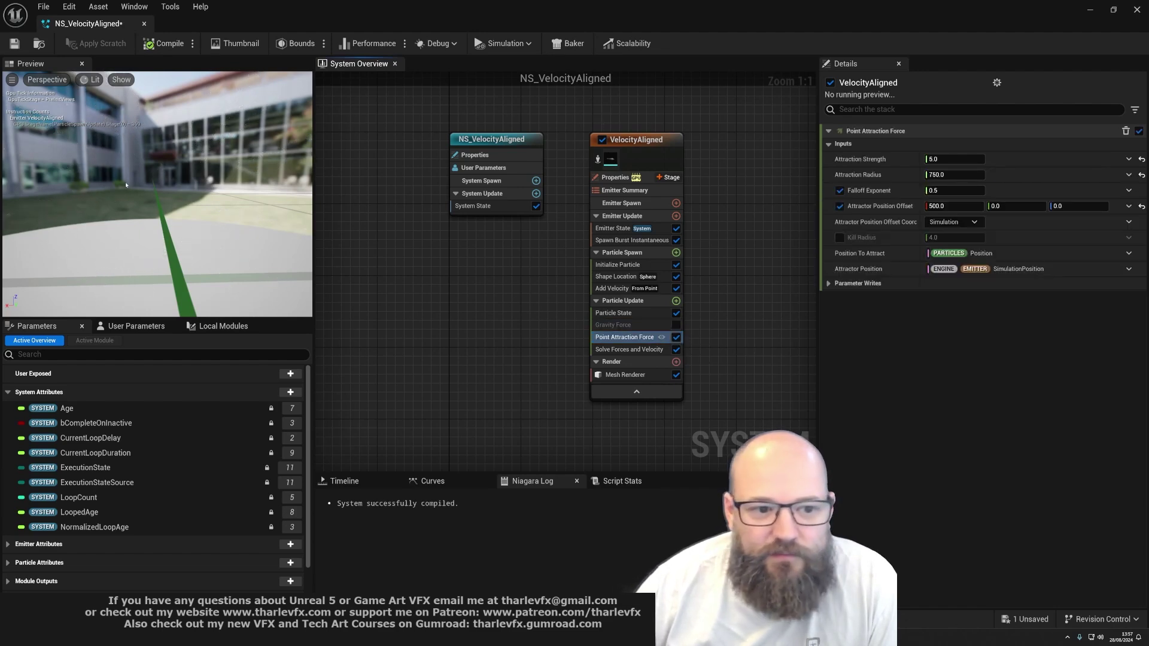
{"action": "right_click_drag", "start_coordinate": [181, 204], "coordinate": [214, 208]}
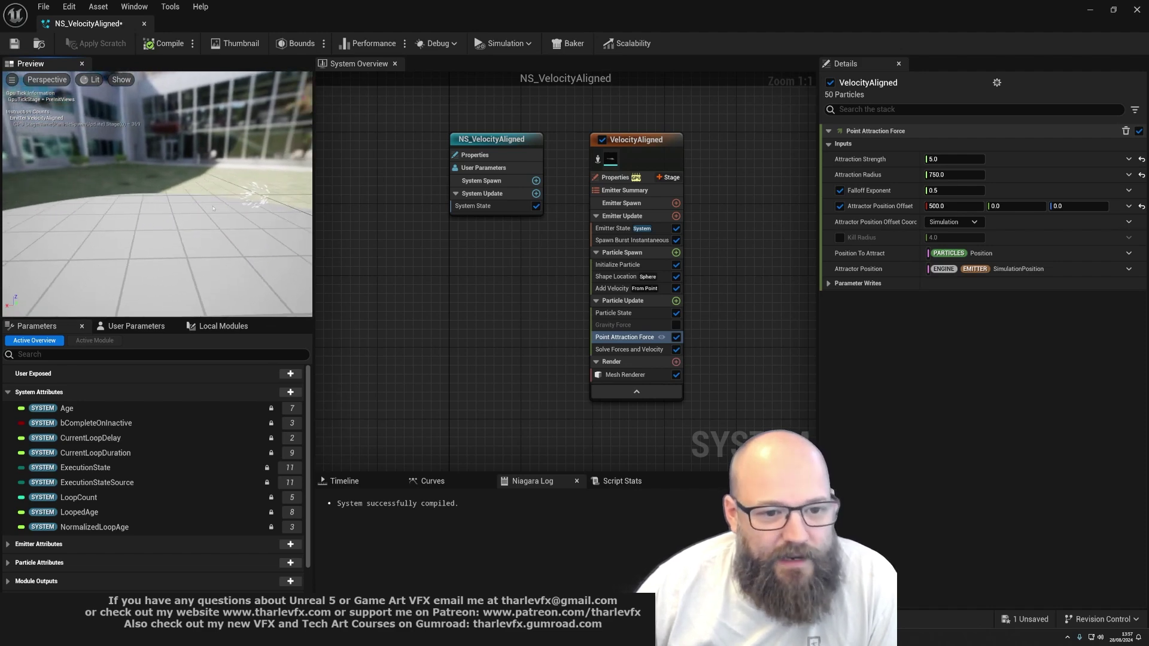
{"action": "left_click_drag", "start_coordinate": [213, 208], "coordinate": [235, 193]}
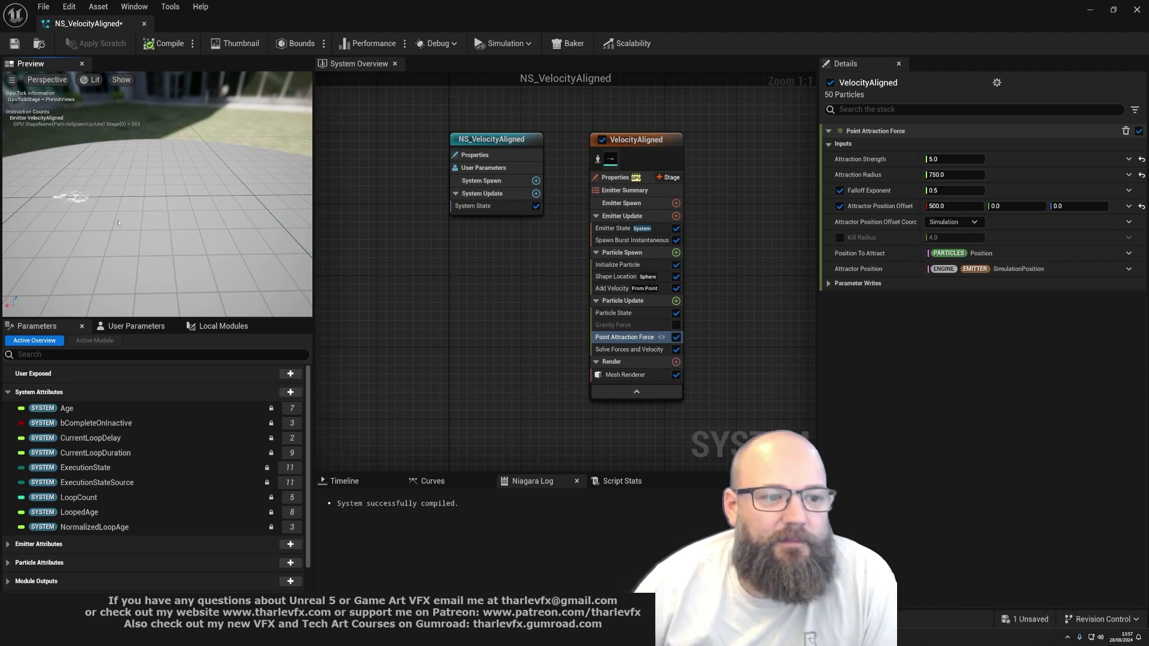
Step: Review the Attractor Position Offset, Attraction Radius and Attraction Strength of the Point Attraction Force
{"action": "left_click", "coordinate": [949, 206]}
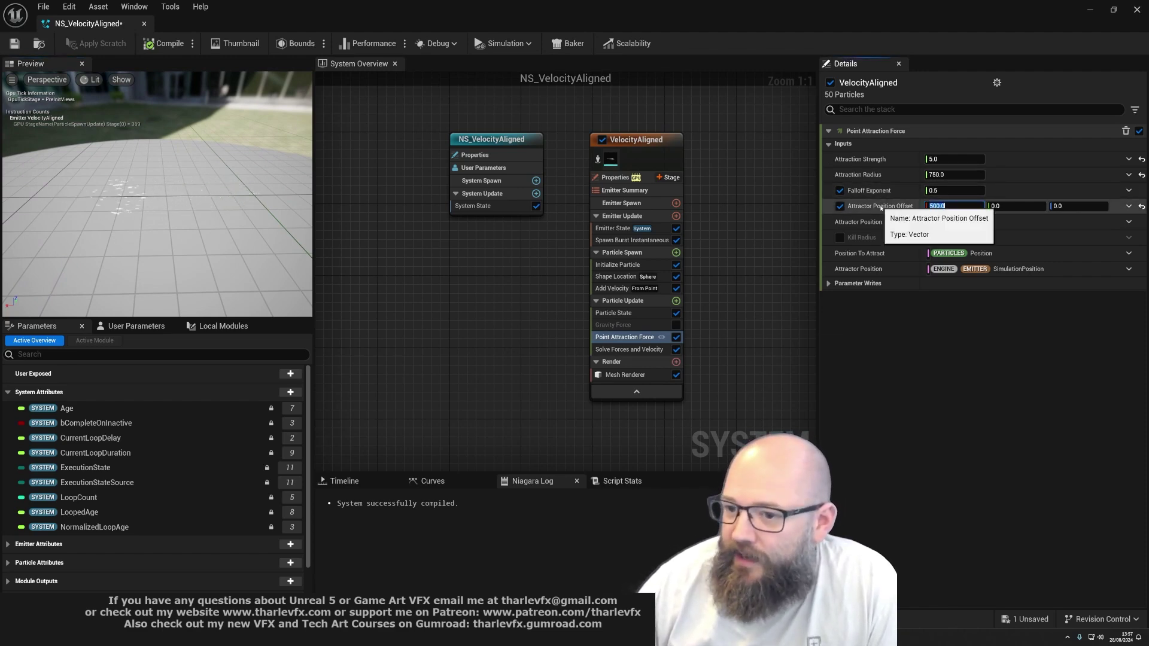
{"action": "left_click", "coordinate": [939, 175]}
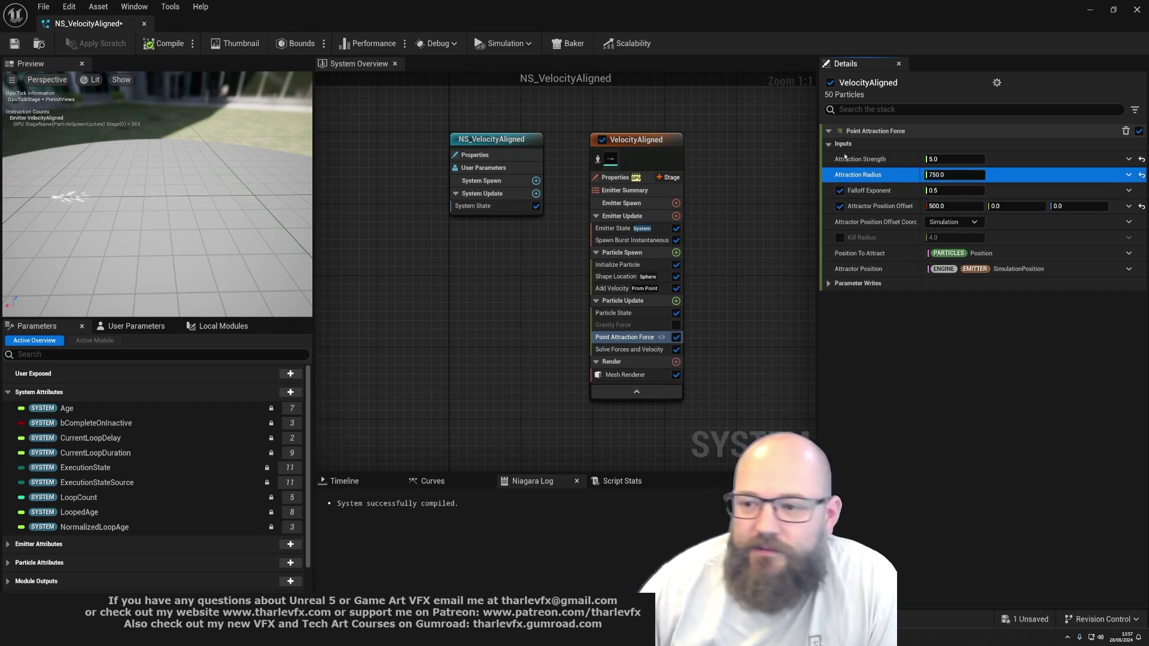
{"action": "left_click", "coordinate": [951, 159]}
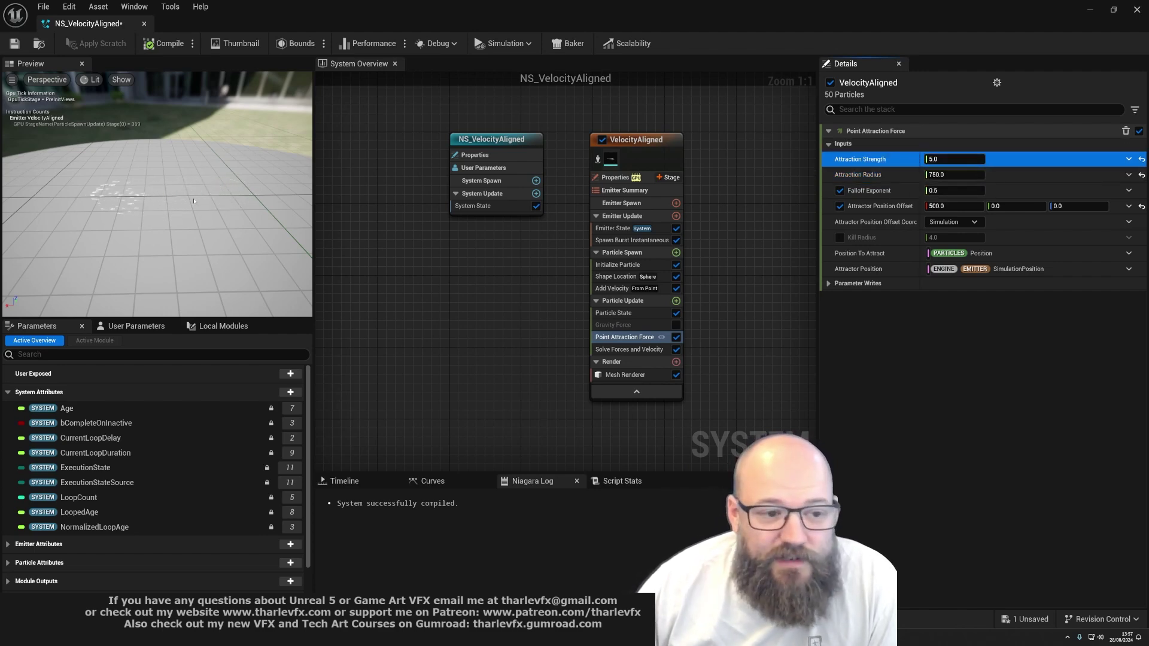
Step: Set the Point Attraction Force's Attraction Strength to 20.0
{"action": "left_click", "coordinate": [962, 159]}
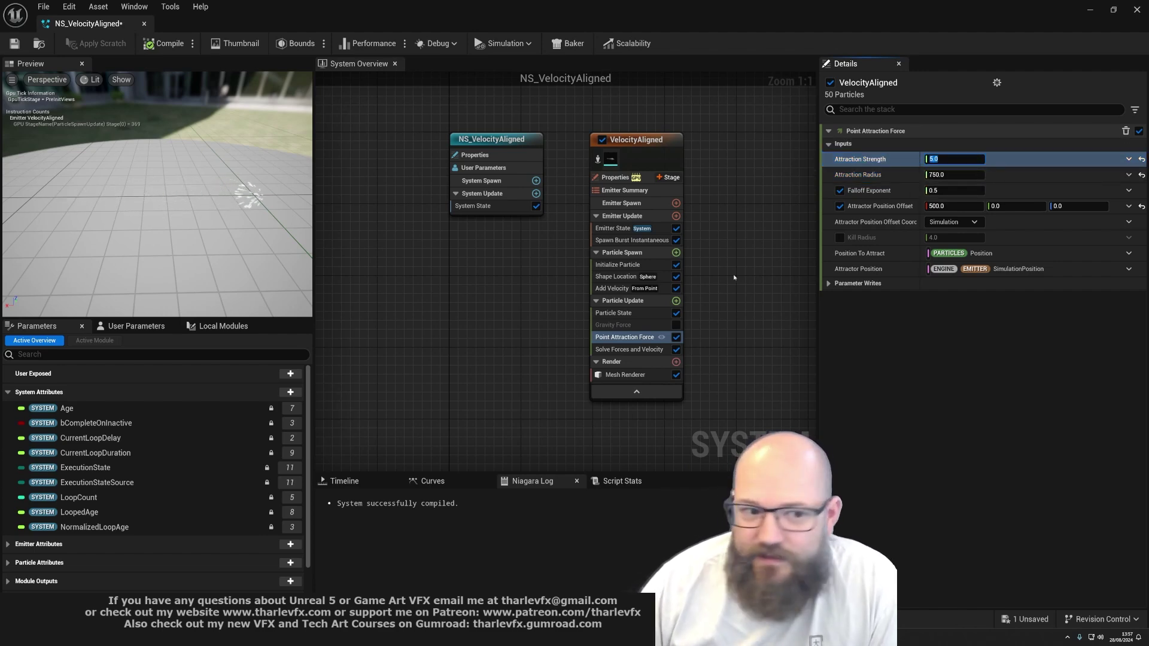
{"action": "left_click", "coordinate": [189, 218]}
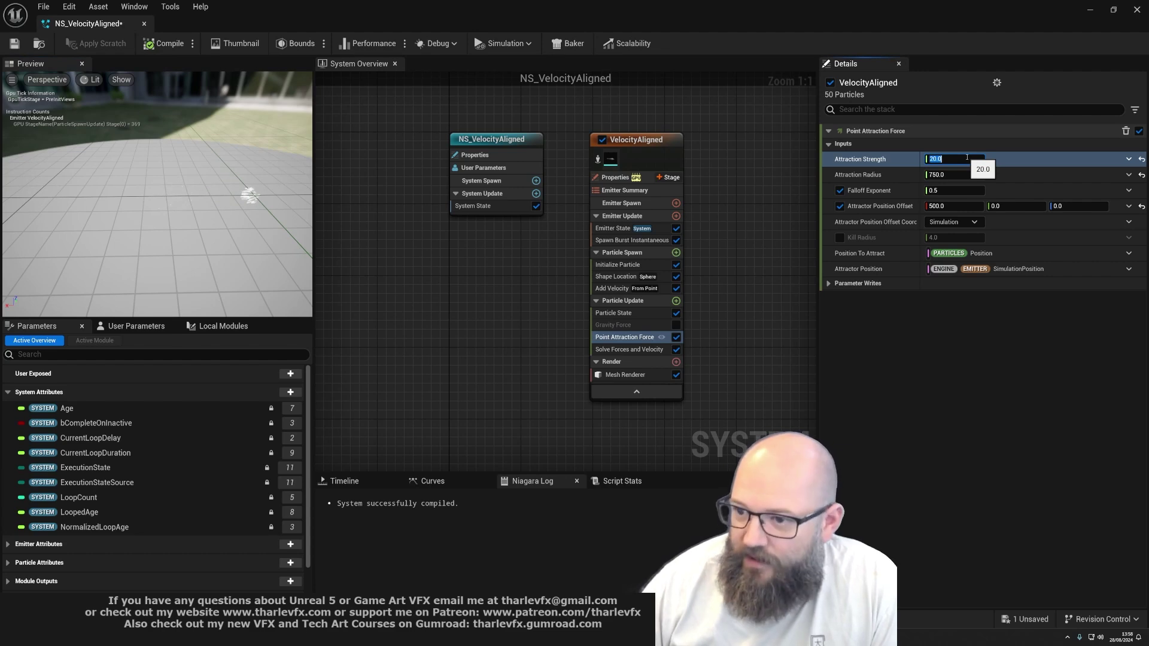
{"action": "left_click", "coordinate": [168, 239]}
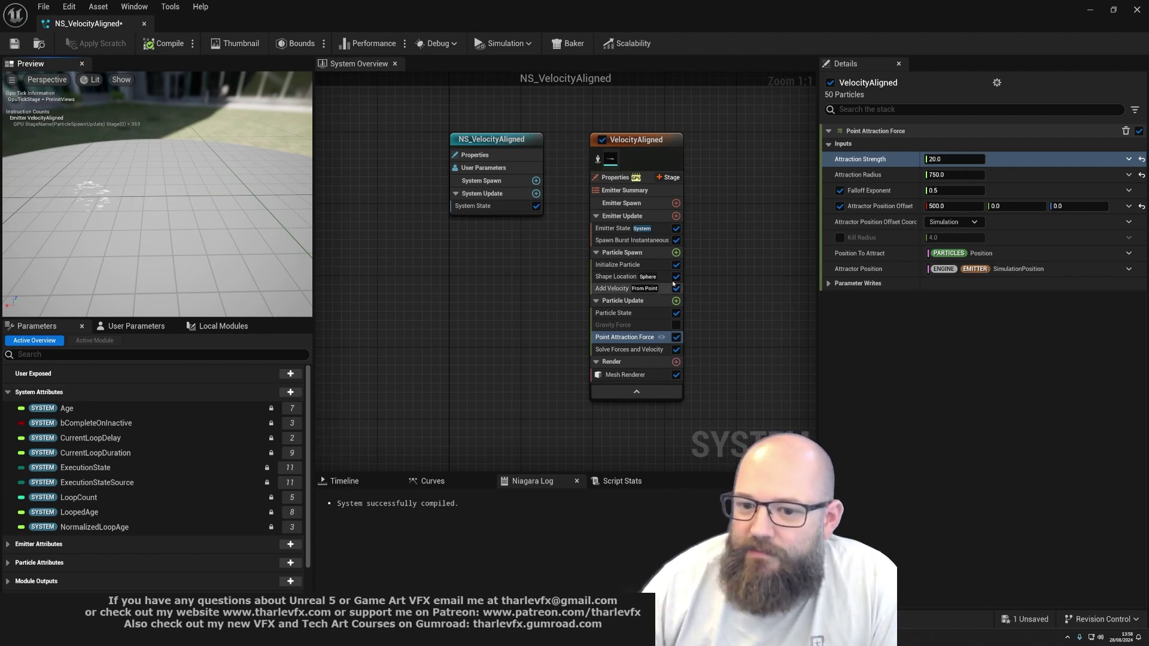
Step: Set the Lifetime Mode of the Initialize Particle module to Random, with a minimum of 1.0 and a maximum of 2.0
{"action": "left_click", "coordinate": [634, 265]}
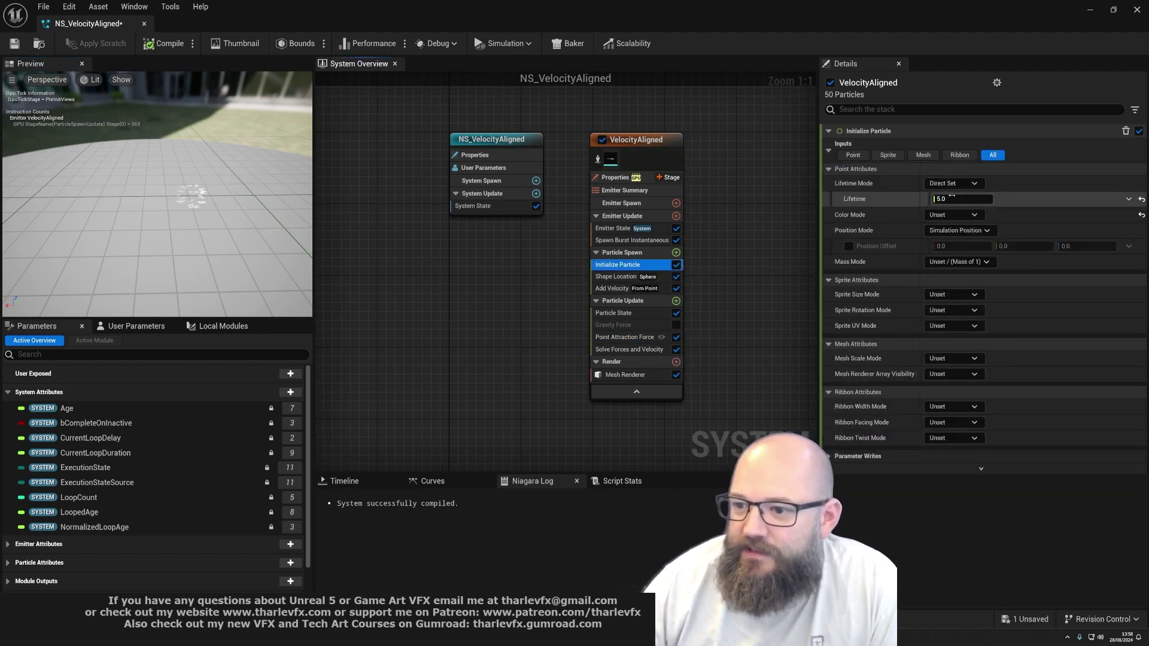
{"action": "left_click", "coordinate": [953, 183]}
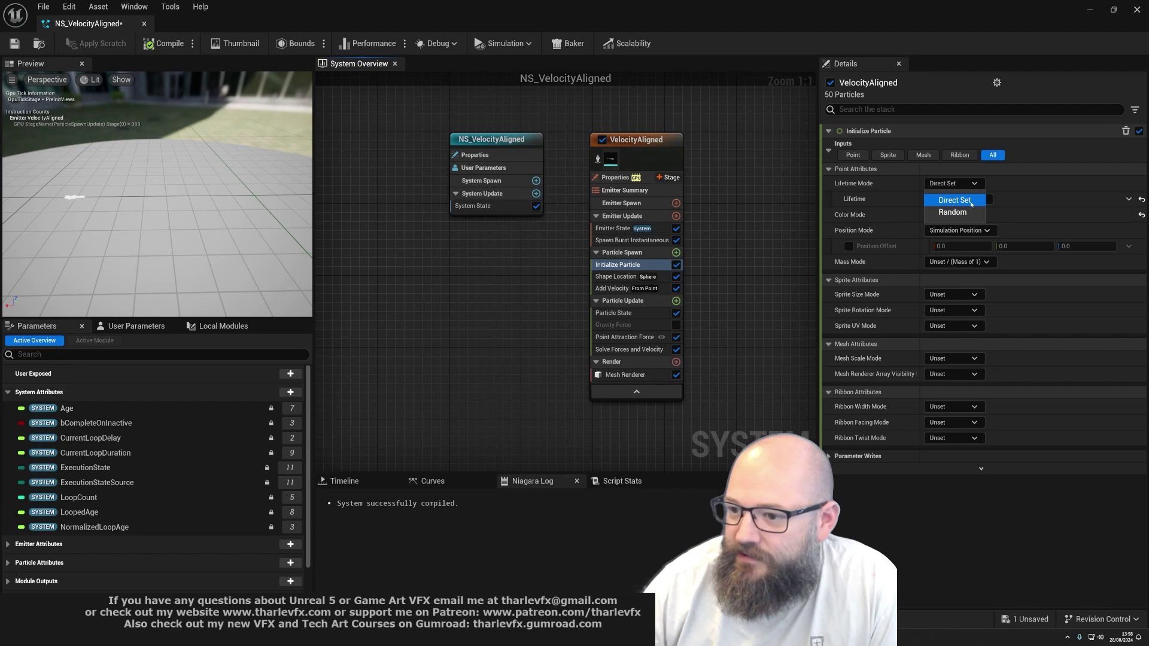
{"action": "left_click", "coordinate": [953, 206]}
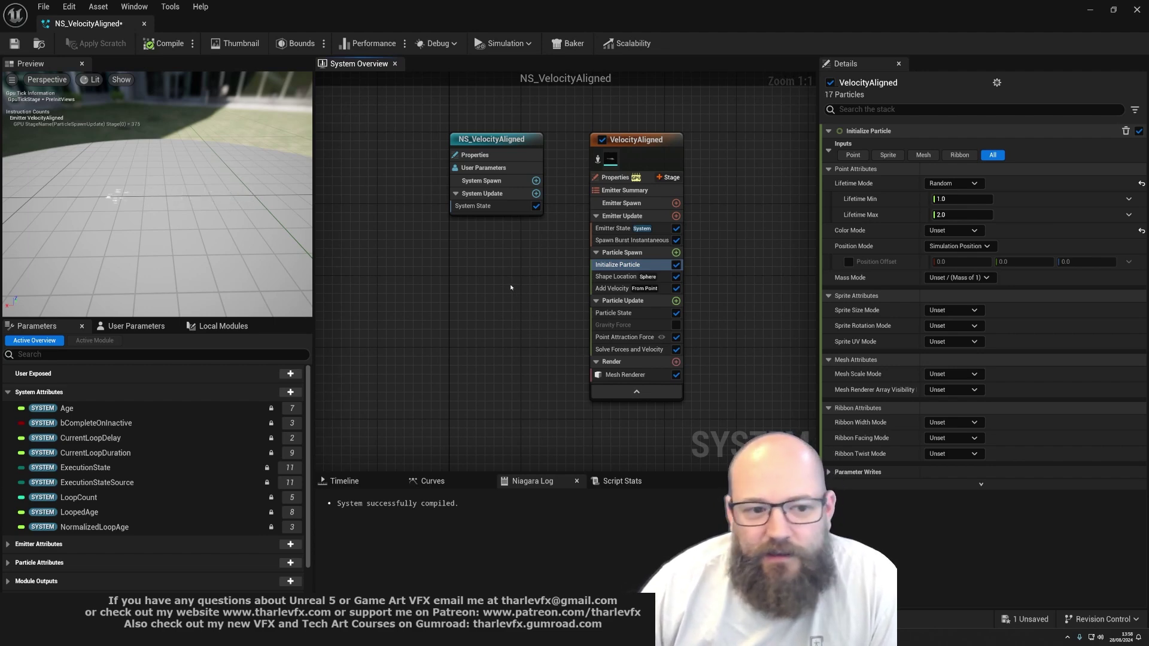
{"action": "right_click_drag", "start_coordinate": [516, 282], "coordinate": [528, 293]}
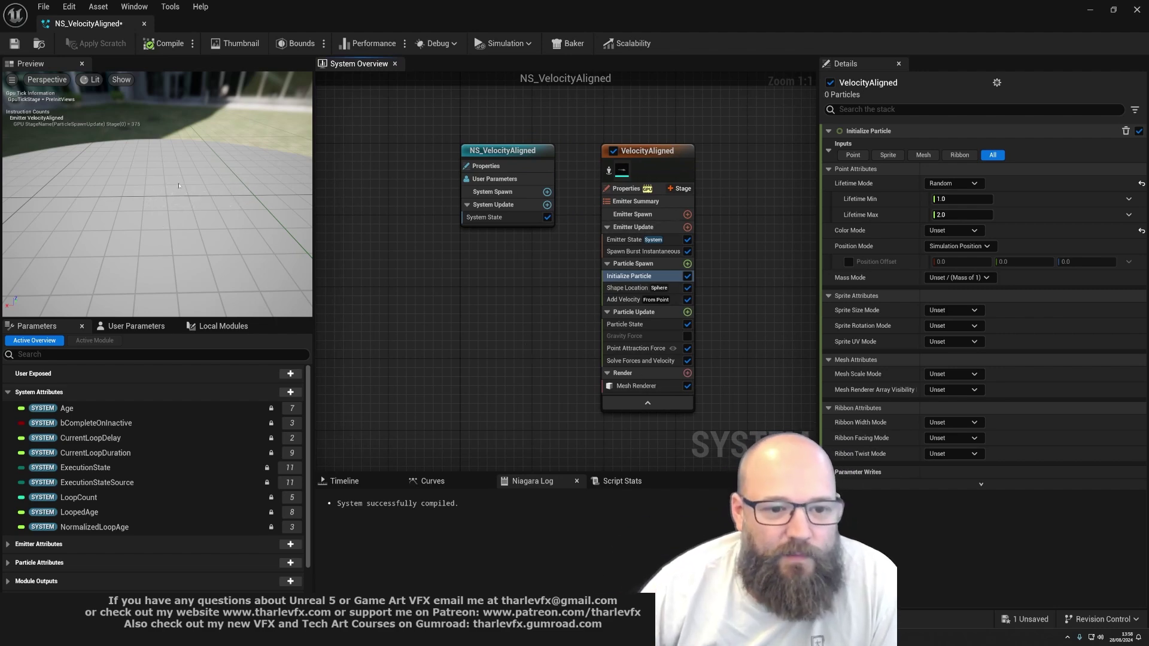
Step: Create a Niagara System in the OrientationFromPosition folder based on the Empty emitter template
{"action": "left_click", "coordinate": [1090, 9]}
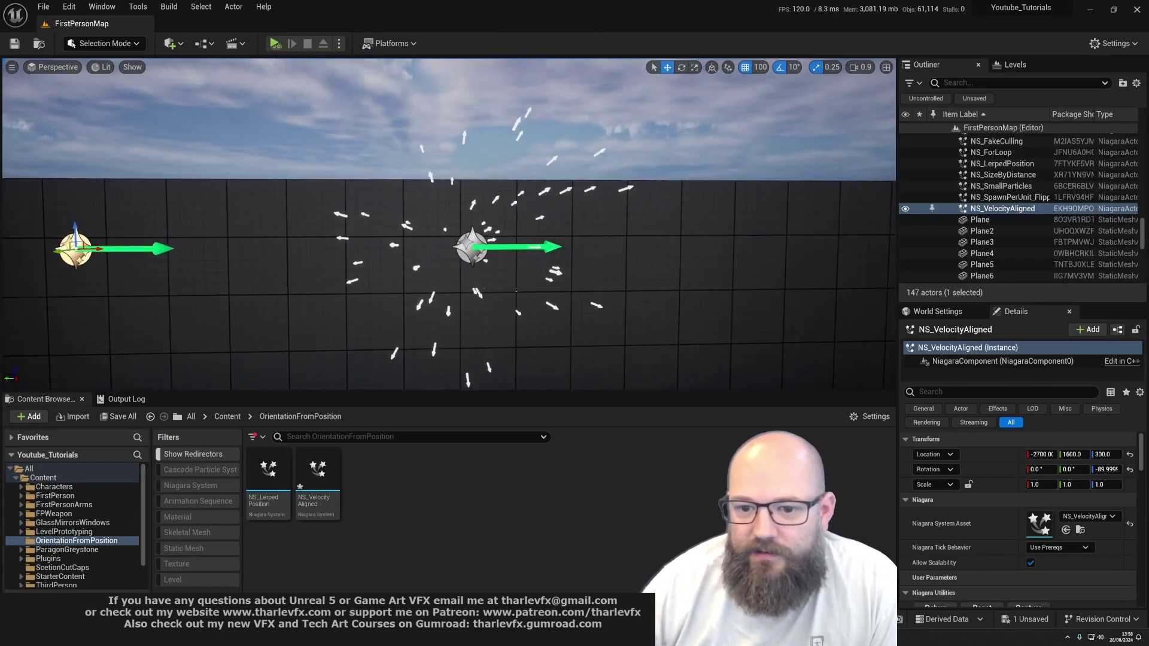
{"action": "right_click", "coordinate": [492, 495]}
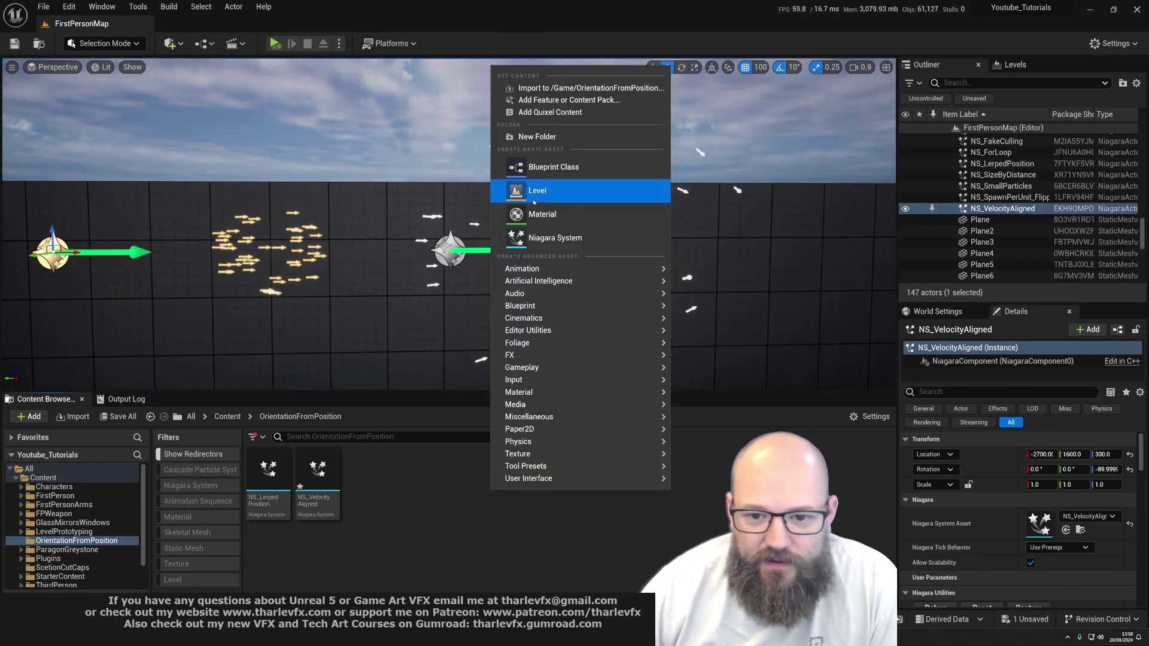
{"action": "left_click", "coordinate": [576, 252]}
{"action": "left_click", "coordinate": [644, 476]}
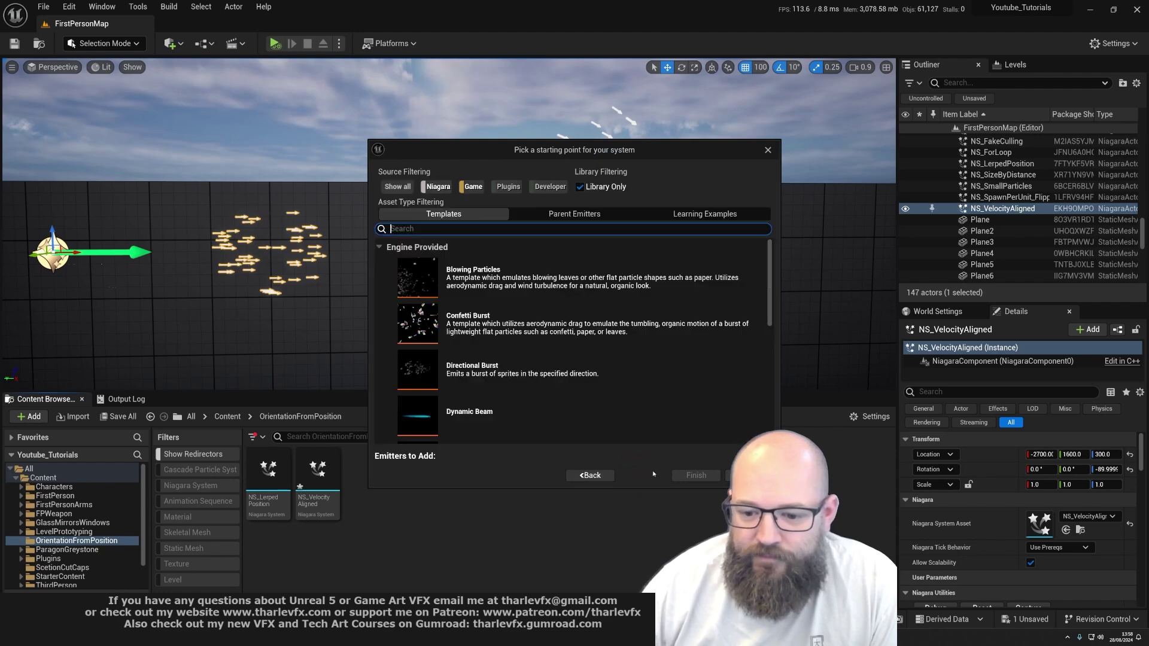
{"action": "scroll", "coordinate": [521, 412], "scroll_direction": "down", "scroll_amount": 3}
{"action": "left_click", "coordinate": [521, 371]}
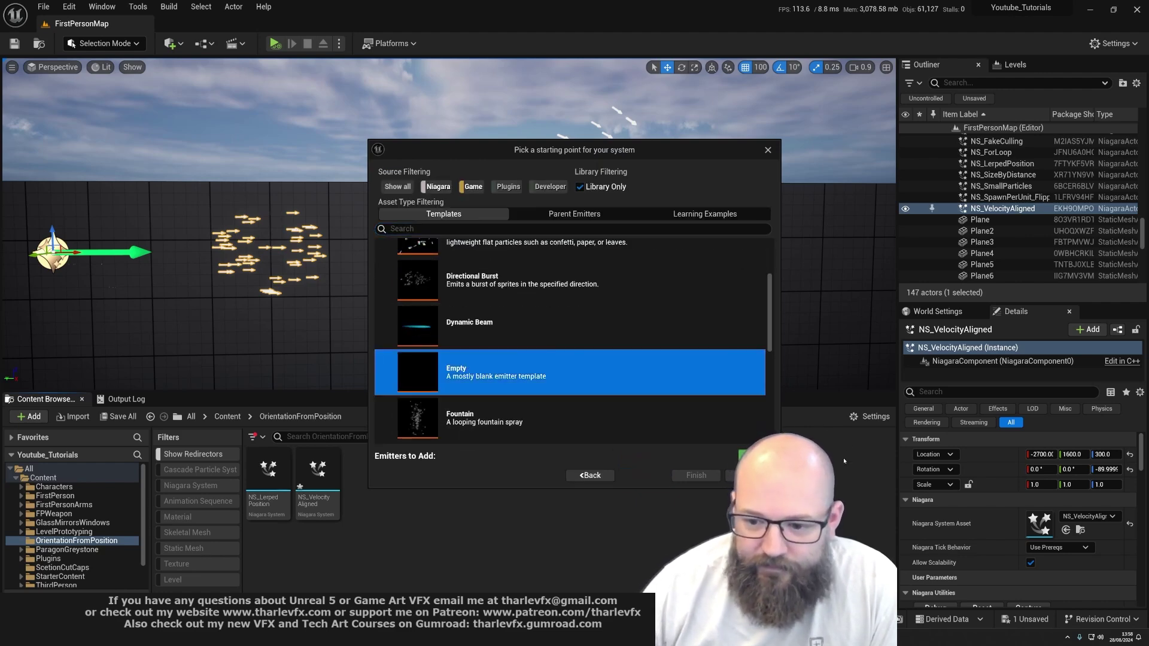
{"action": "left_click", "coordinate": [746, 456]}
{"action": "left_click", "coordinate": [706, 476]}
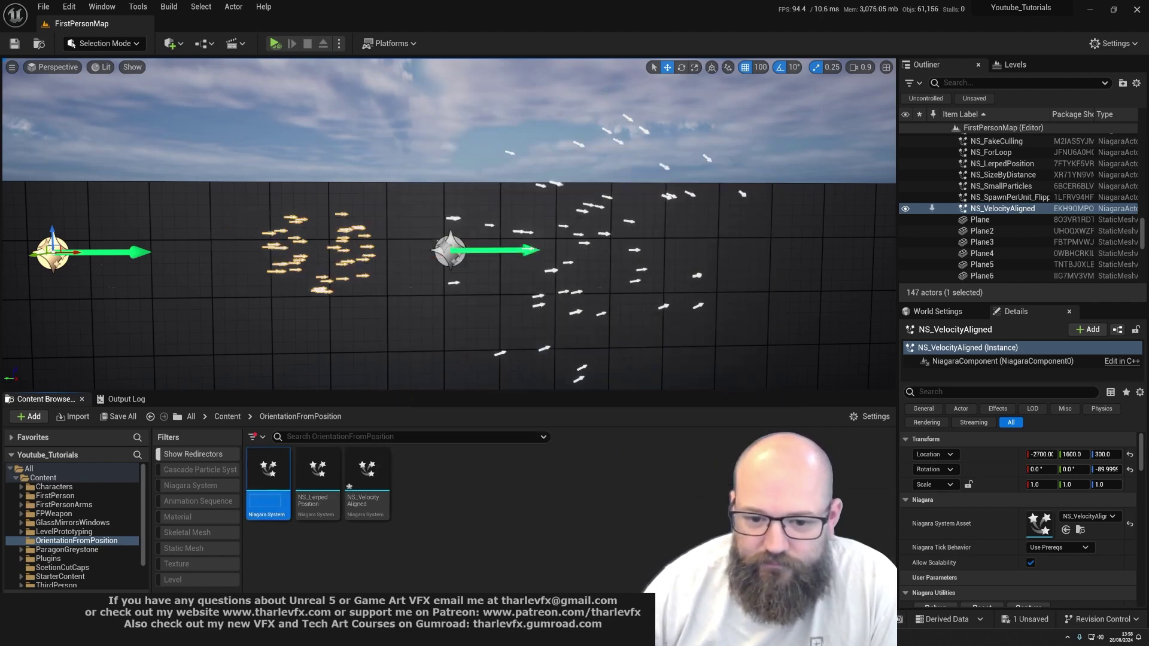
Step: Name the new Niagara System Class_LerpedPosition and open it for editing
{"action": "type", "text": "Class"}
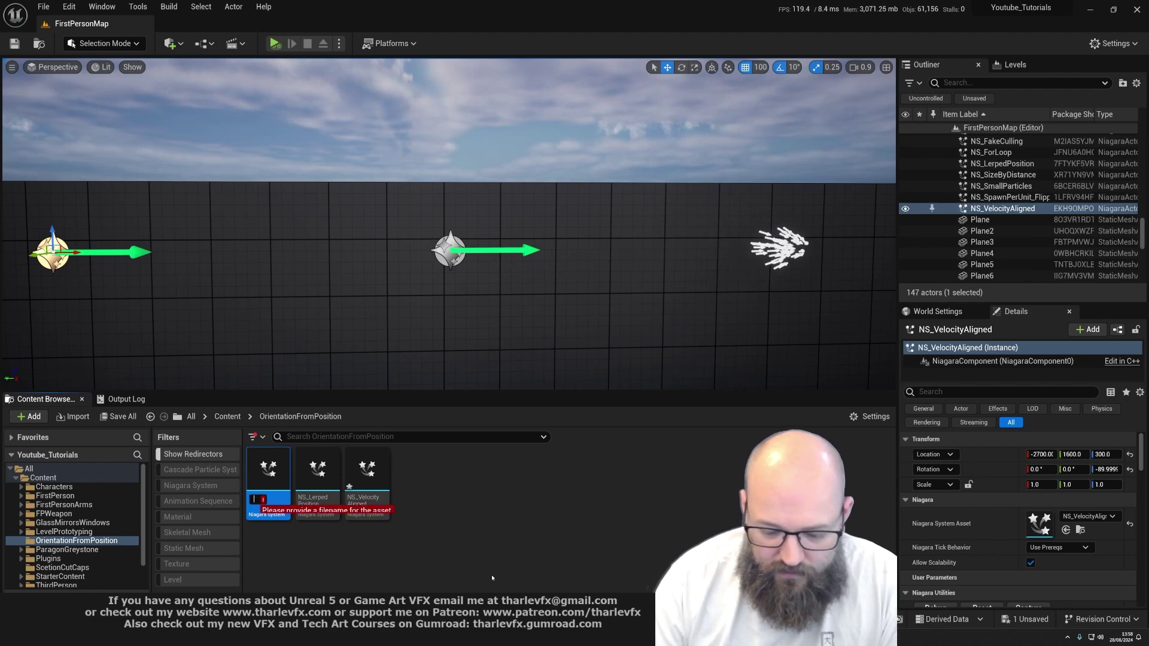
{"action": "type", "text": "_"}
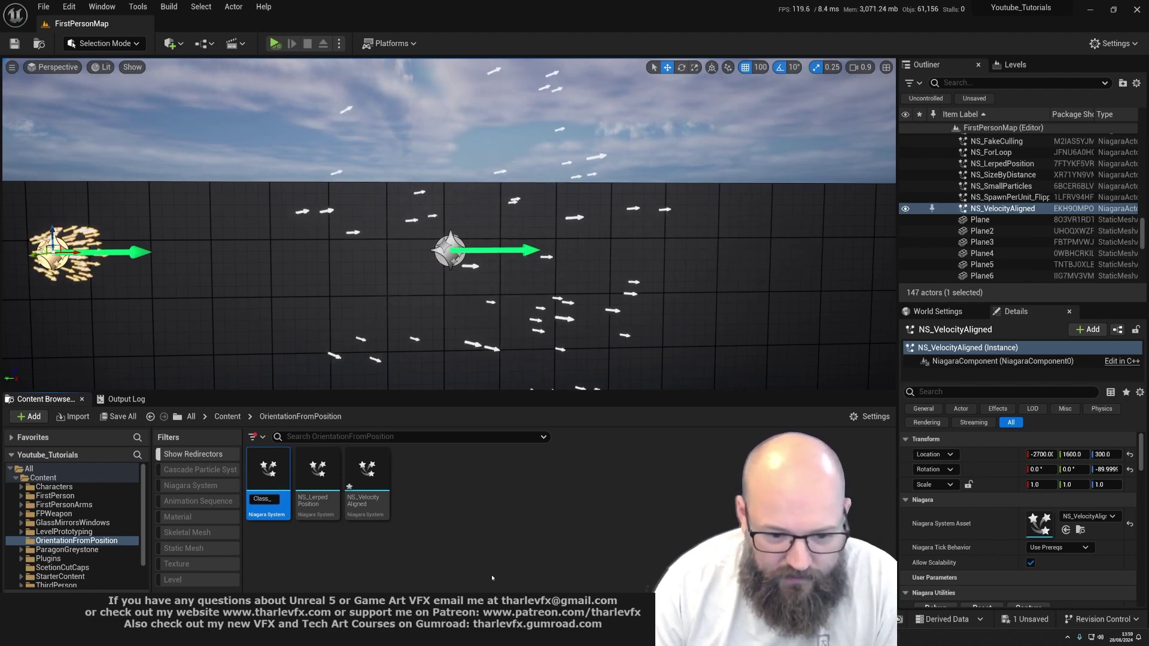
{"action": "type", "text": "LerpedPosition"}
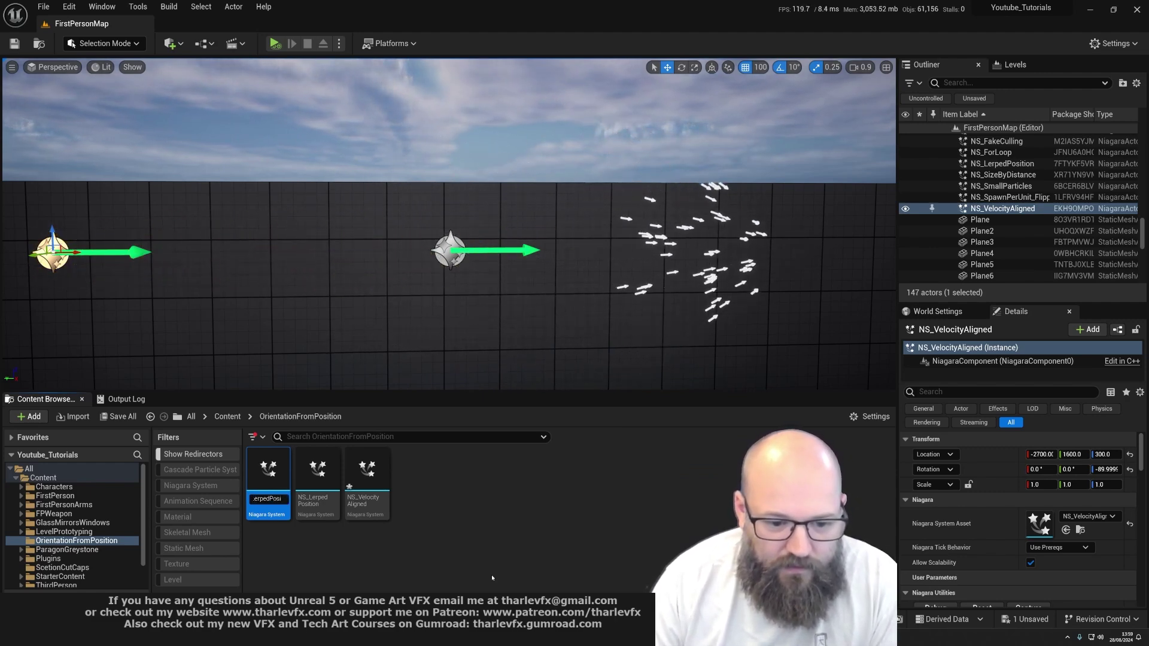
{"action": "key", "text": "Return"}
{"action": "key", "text": "Return"}
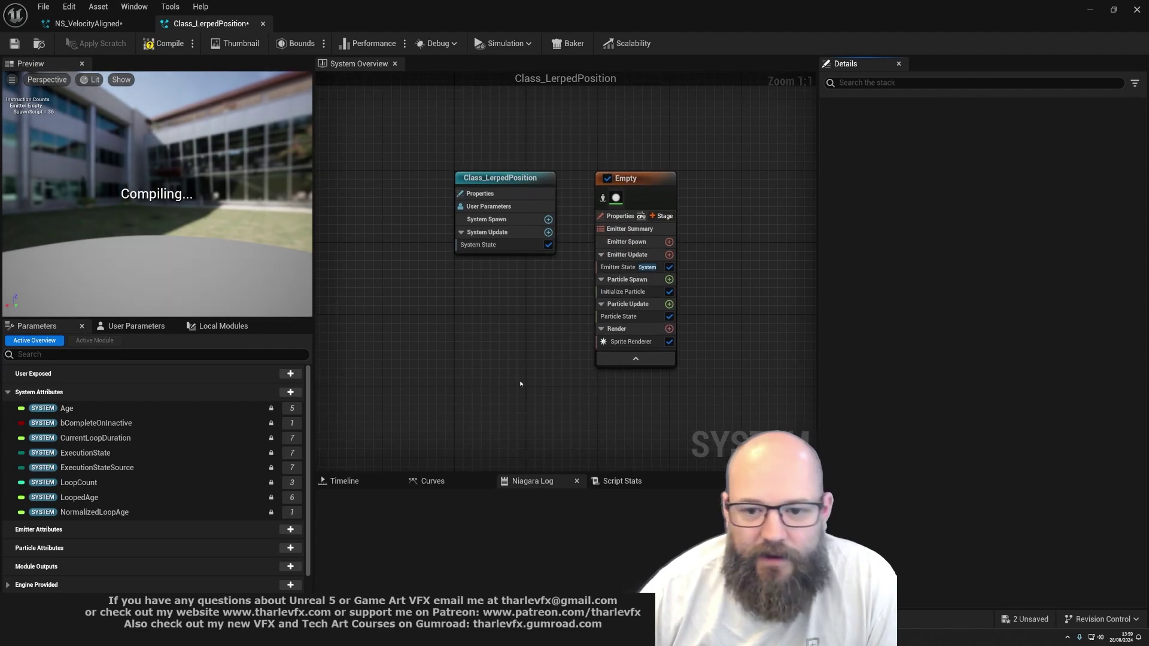
Step: Set the Empty emitter's Sim Target to GPUCompute Sim and Calculate Bounds Mode to Fixed, and enable Local Space
{"action": "left_click", "coordinate": [658, 216]}
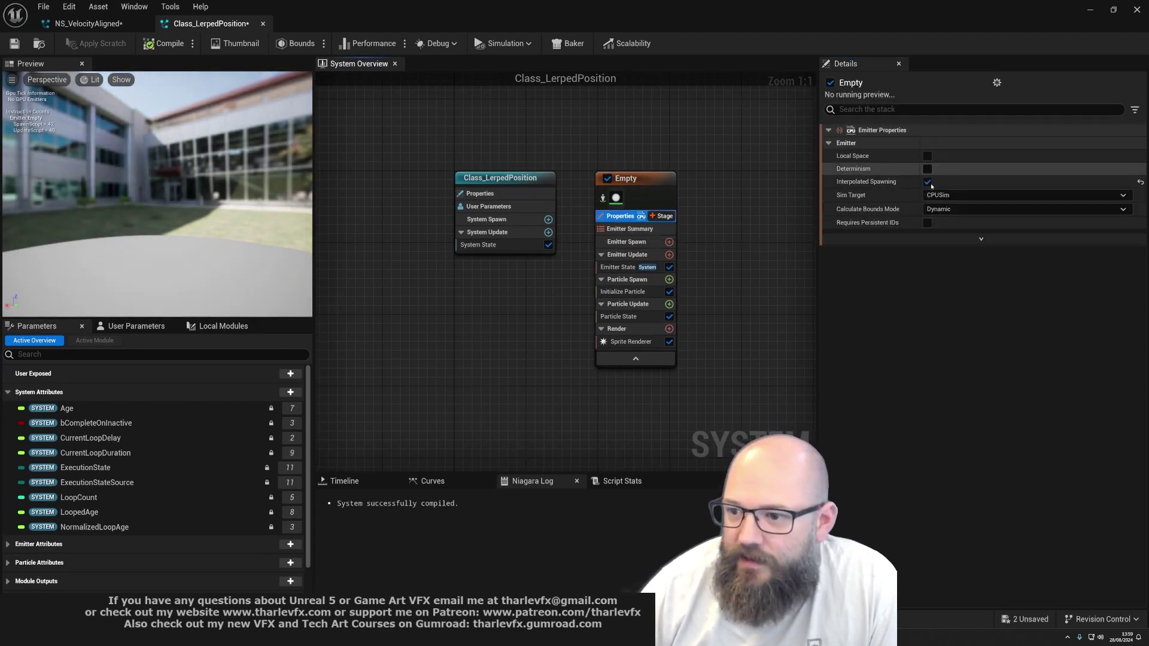
{"action": "left_click", "coordinate": [957, 195]}
{"action": "left_click", "coordinate": [953, 207]}
{"action": "left_click", "coordinate": [957, 238]}
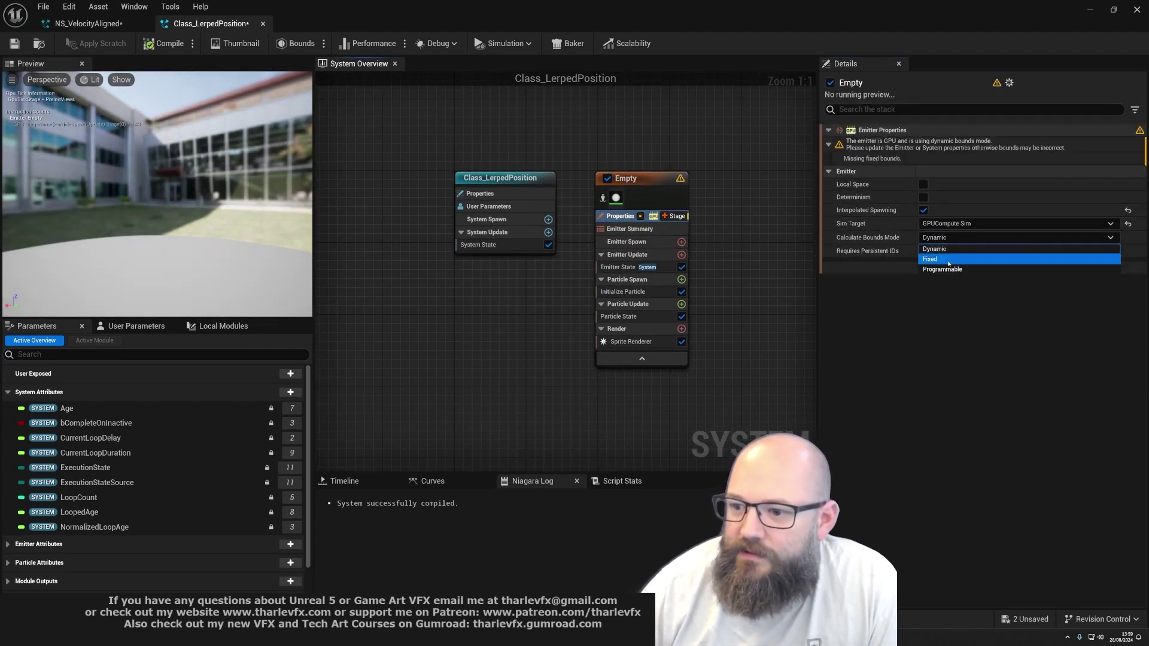
{"action": "left_click", "coordinate": [958, 256]}
{"action": "left_click", "coordinate": [928, 155]}
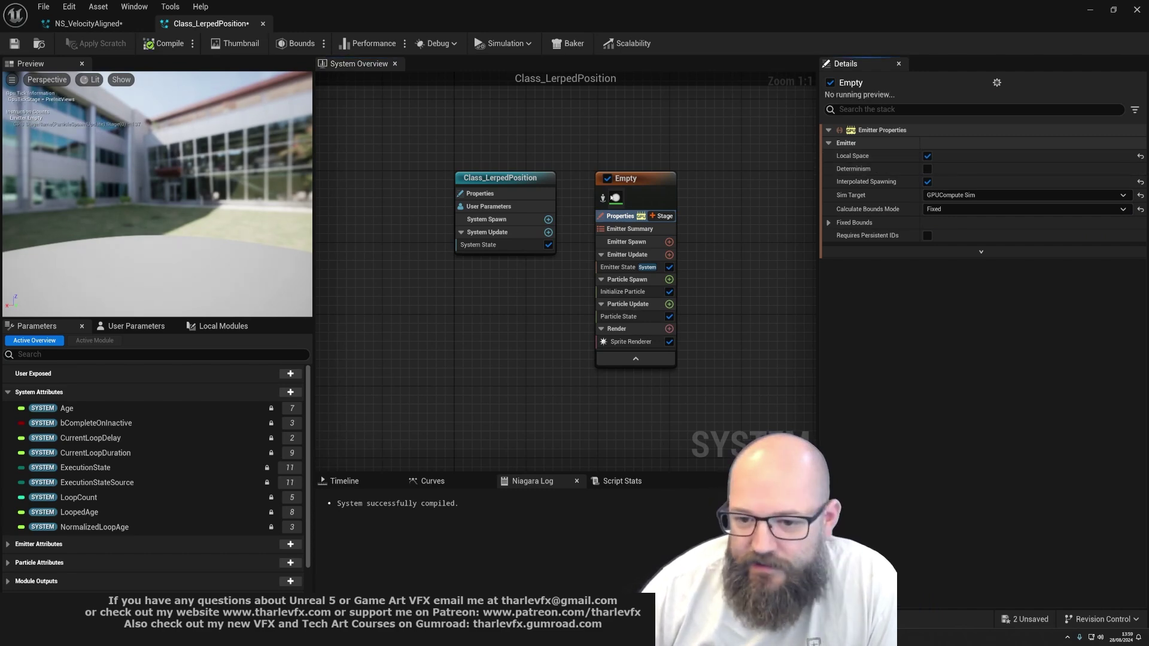
Step: Add a Spawn Burst Instantaneous module to Emitter Update with a Spawn Count of 50
{"action": "left_click", "coordinate": [656, 258]}
{"action": "left_click", "coordinate": [669, 255]}
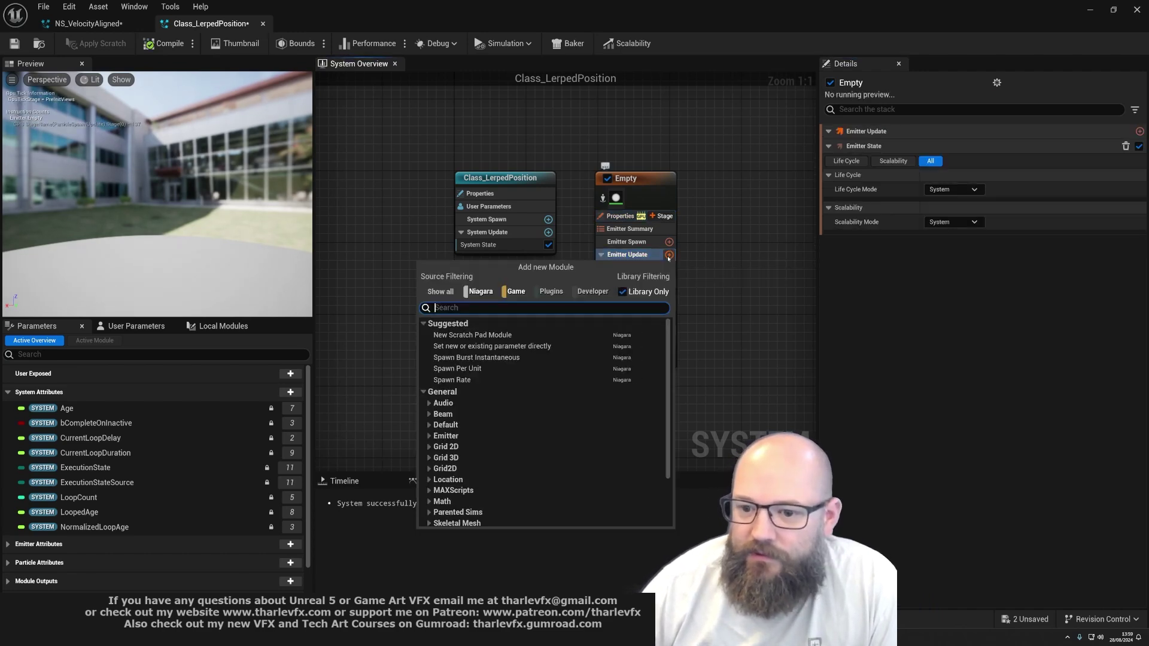
{"action": "left_click", "coordinate": [477, 357]}
{"action": "left_click", "coordinate": [954, 146]}
{"action": "type", "text": "50"}
{"action": "key", "text": "Return"}
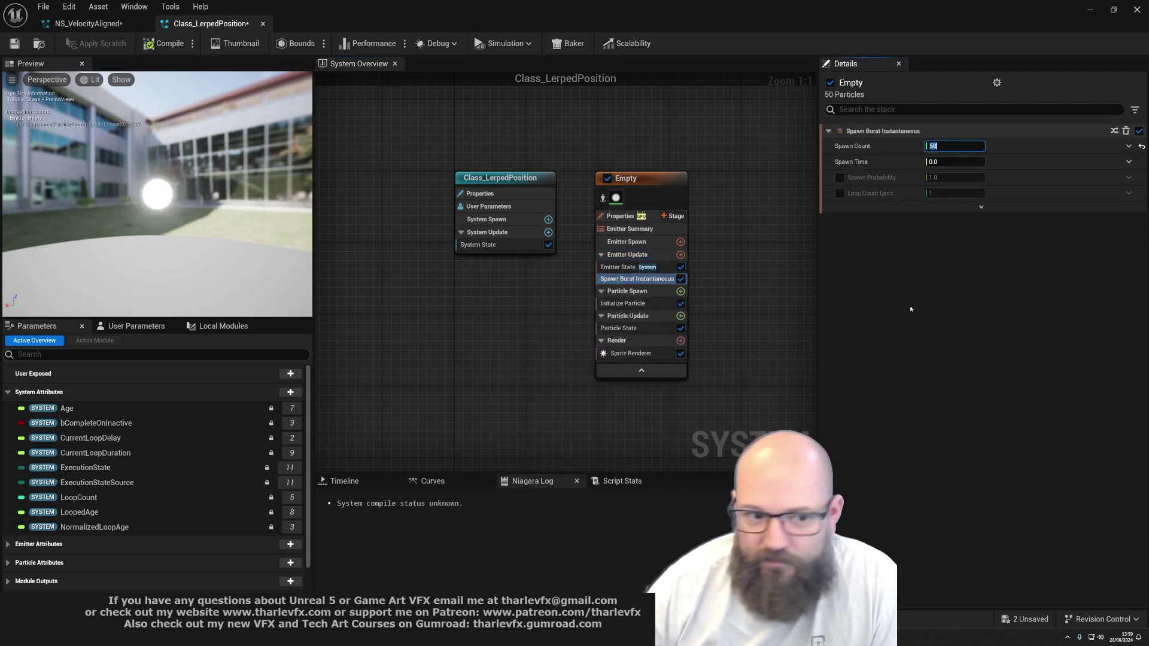
Step: Add a Shape Location module with the Sphere primitive to the emitter's Particle Spawn stage
{"action": "left_click", "coordinate": [656, 292]}
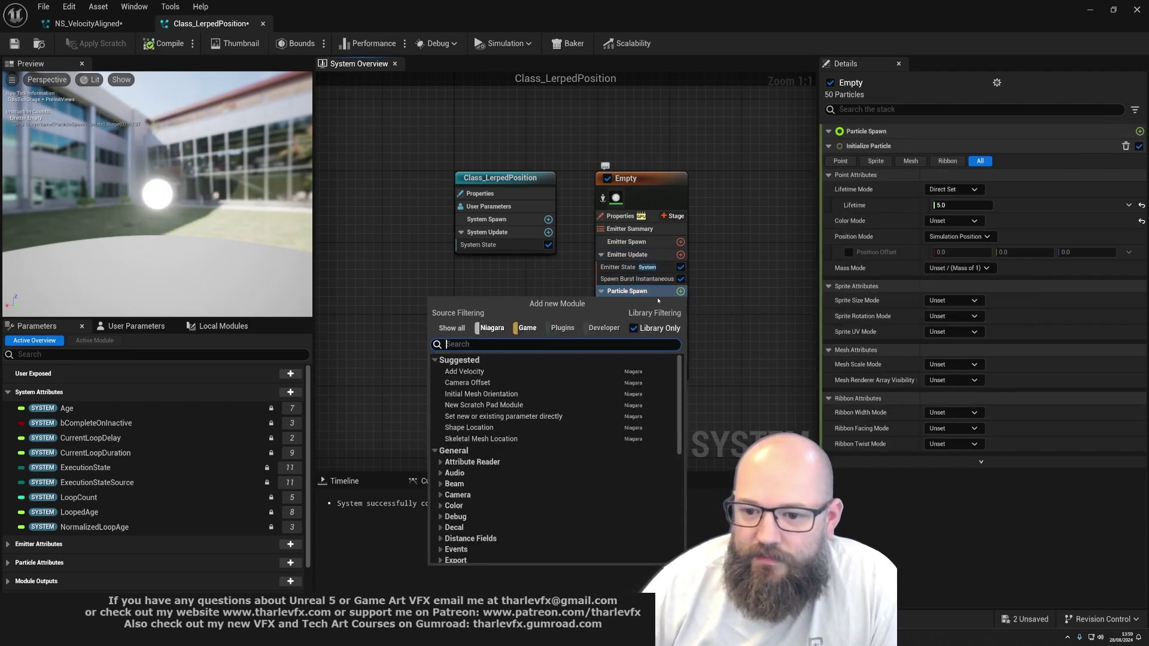
{"action": "left_click", "coordinate": [505, 428]}
{"action": "scroll", "coordinate": [195, 219], "scroll_direction": "down", "scroll_amount": 5}
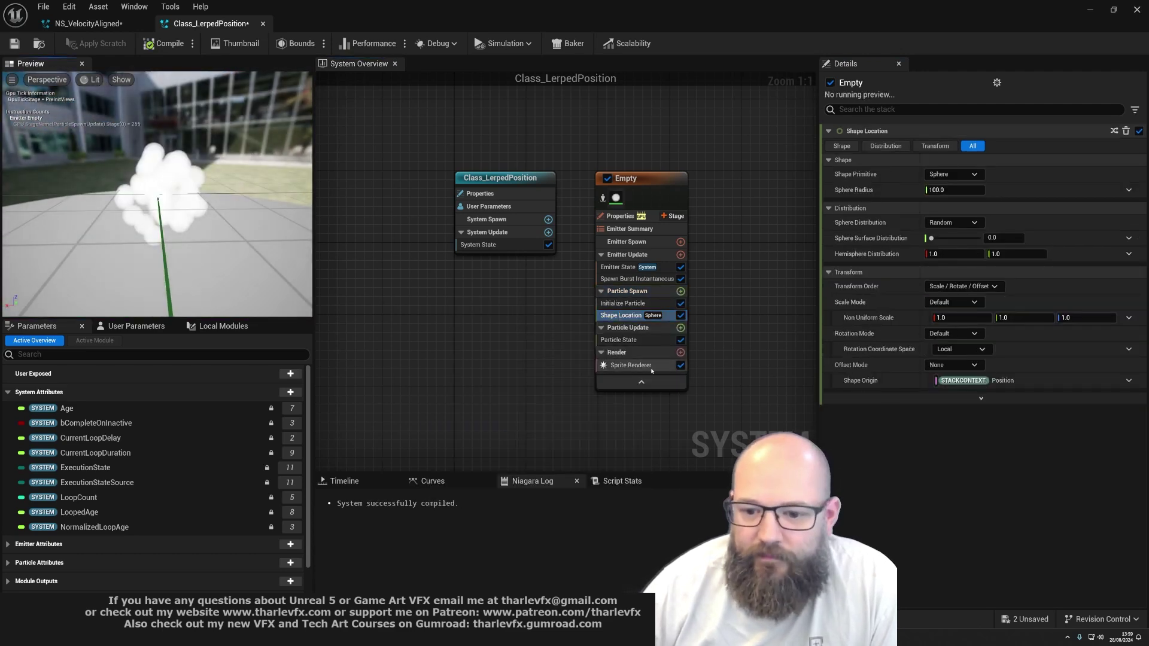
Step: Delete the Sprite Renderer and add a Mesh Renderer to the emitter in its place
{"action": "left_click", "coordinate": [652, 365]}
{"action": "key", "text": "Delete"}
{"action": "left_click", "coordinate": [680, 342]}
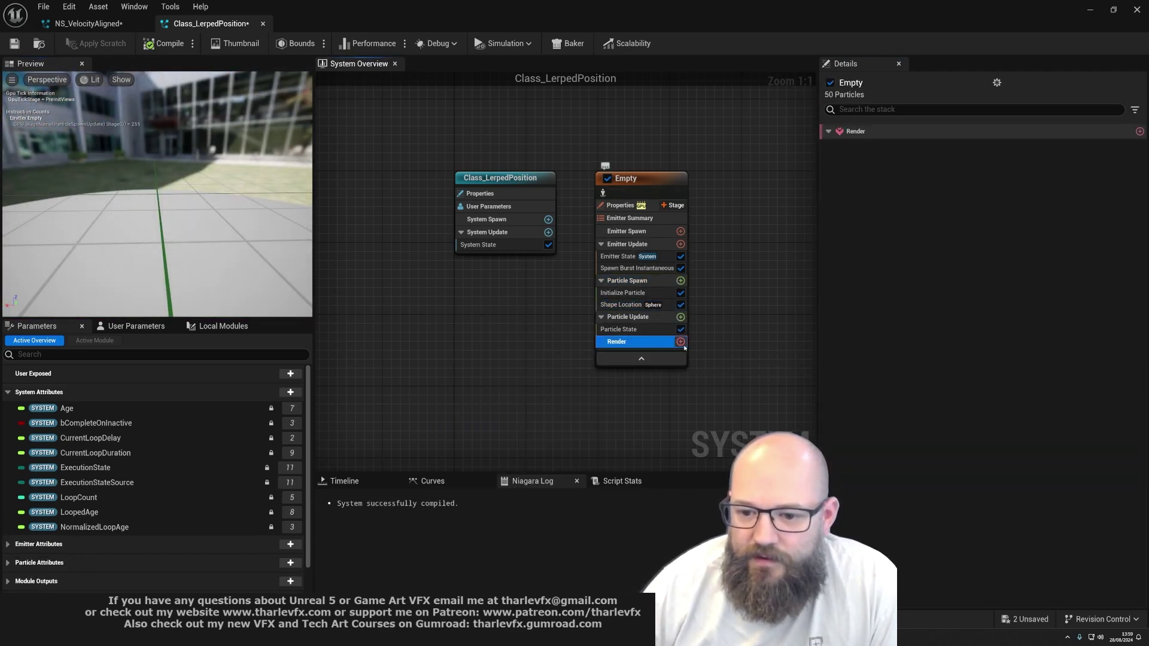
{"action": "left_click", "coordinate": [465, 420]}
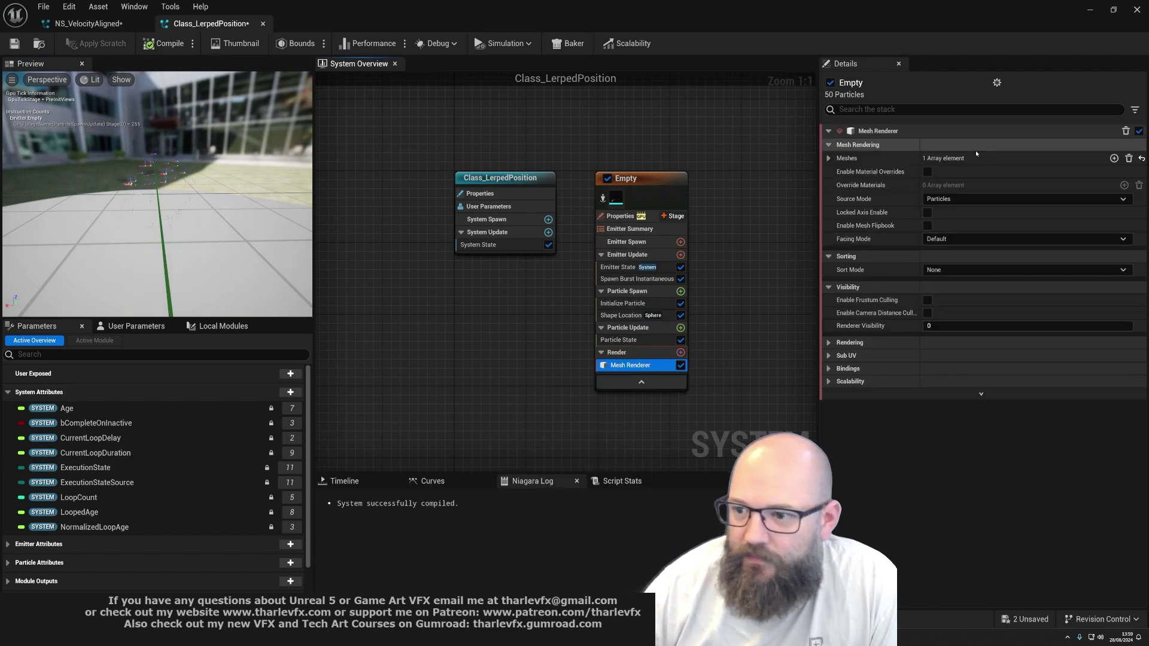
Step: Assign SM_DebugArrow as the mesh of the Mesh Renderer
{"action": "left_click", "coordinate": [974, 175]}
{"action": "type", "text": "ar"}
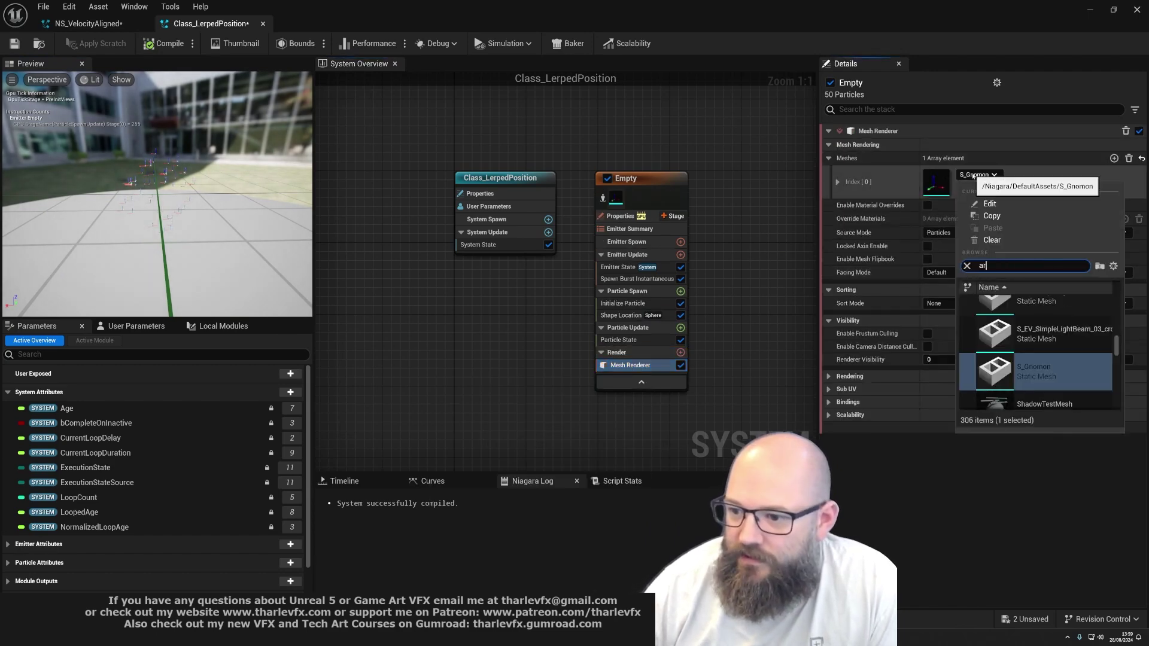
{"action": "type", "text": "r"}
{"action": "left_click", "coordinate": [1039, 312]}
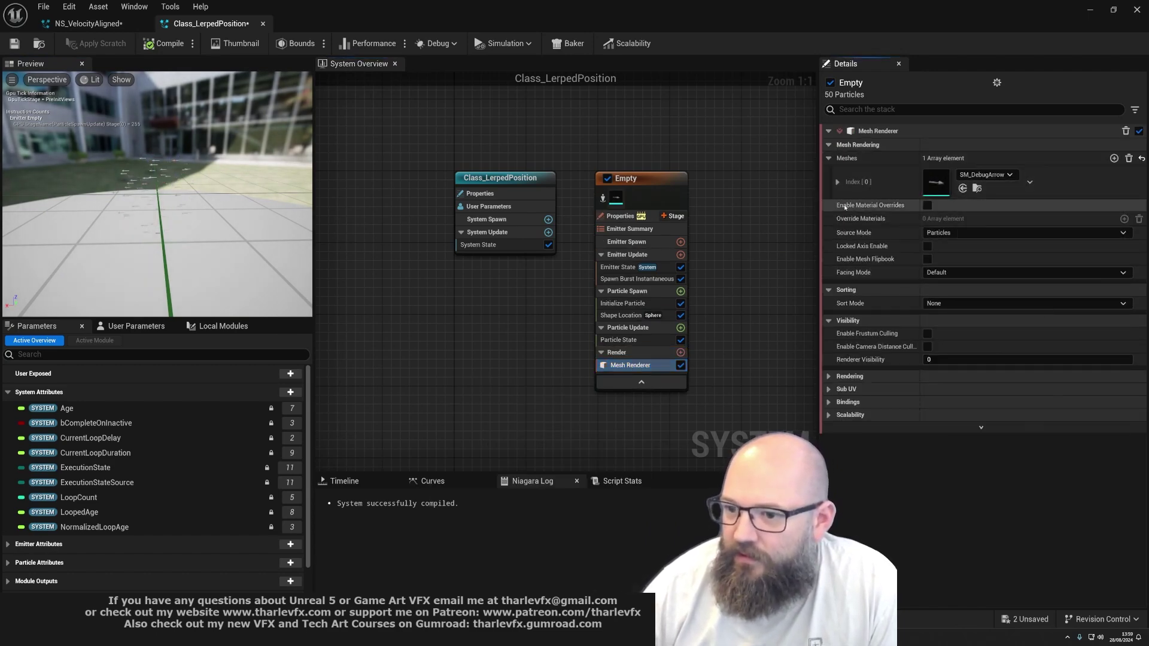
Step: Enable Material Overrides on the Mesh Renderer, set the Explicit Mat to WireframeMaterial, and inspect the arrows in the preview
{"action": "left_click", "coordinate": [927, 206]}
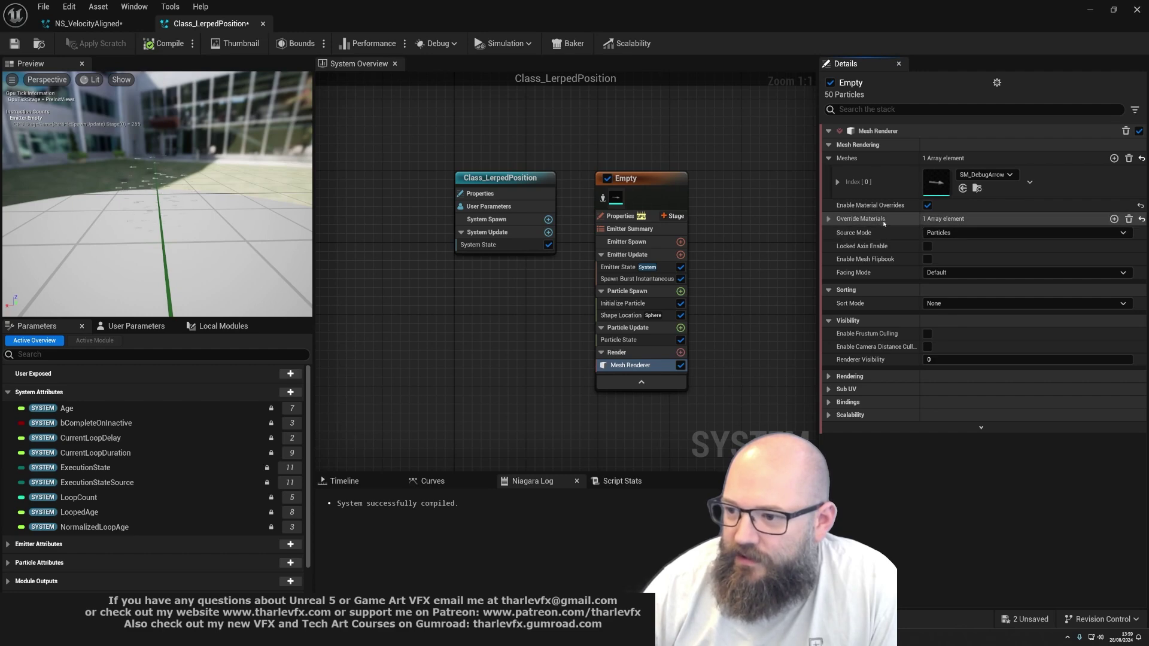
{"action": "left_click", "coordinate": [830, 219]}
{"action": "left_click", "coordinate": [838, 235]}
{"action": "left_click", "coordinate": [977, 253]}
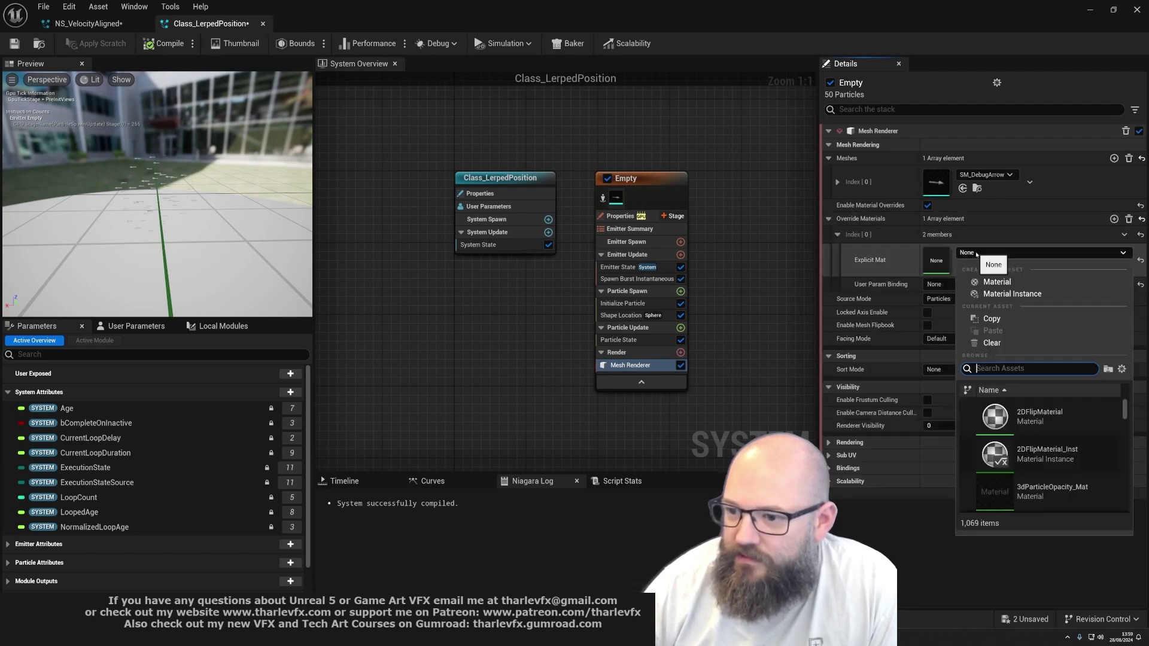
{"action": "type", "text": "wire"}
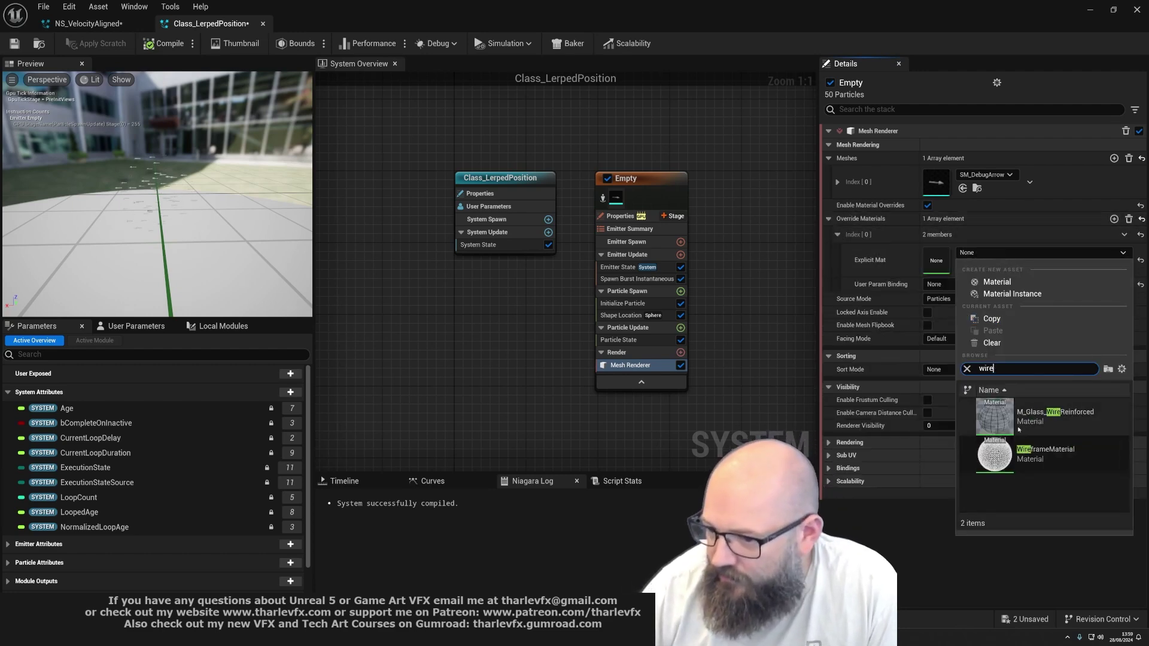
{"action": "left_click", "coordinate": [1047, 462]}
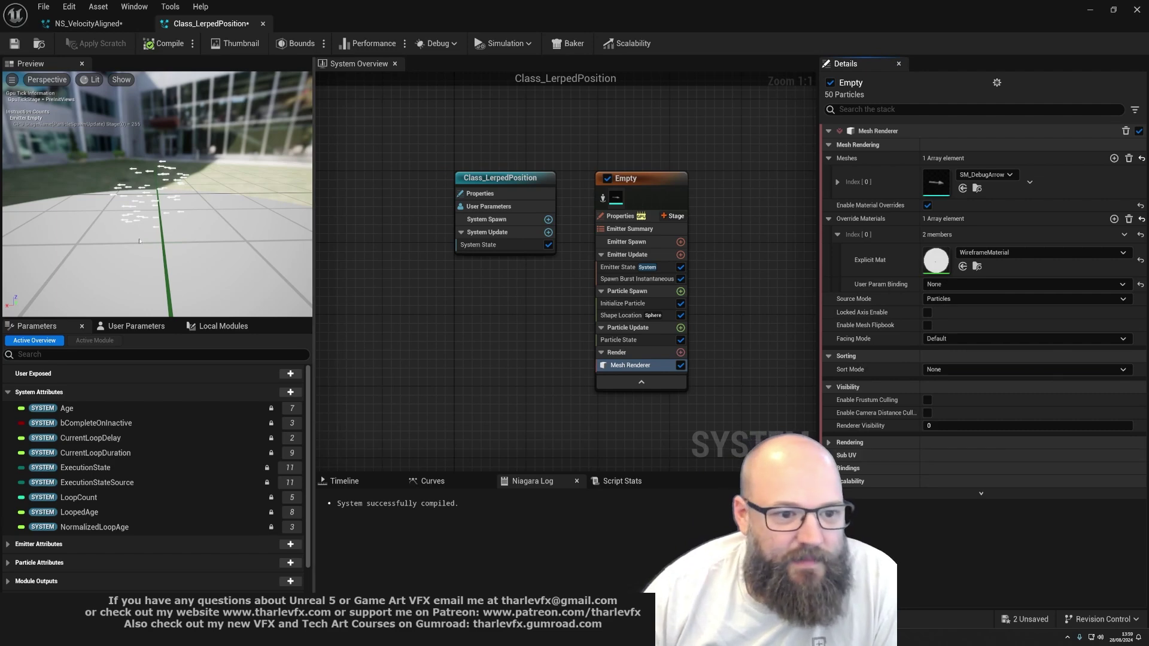
{"action": "left_click_drag", "start_coordinate": [139, 241], "coordinate": [156, 204]}
{"action": "mouse_move", "coordinate": [157, 203]}
{"action": "right_mouse_down"}
{"action": "mouse_move", "coordinate": [156, 174]}
{"action": "mouse_move", "coordinate": [157, 192]}
{"action": "right_mouse_up"}
{"action": "left_click_drag", "start_coordinate": [157, 192], "coordinate": [143, 204]}
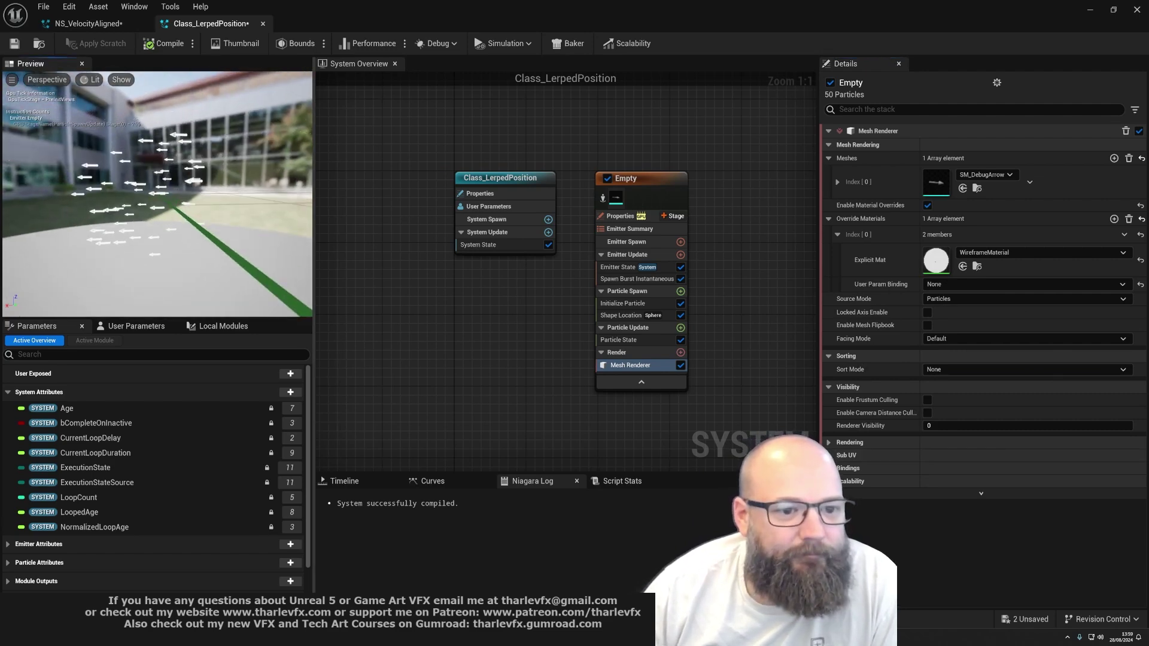
{"action": "left_click_drag", "start_coordinate": [197, 242], "coordinate": [88, 183]}
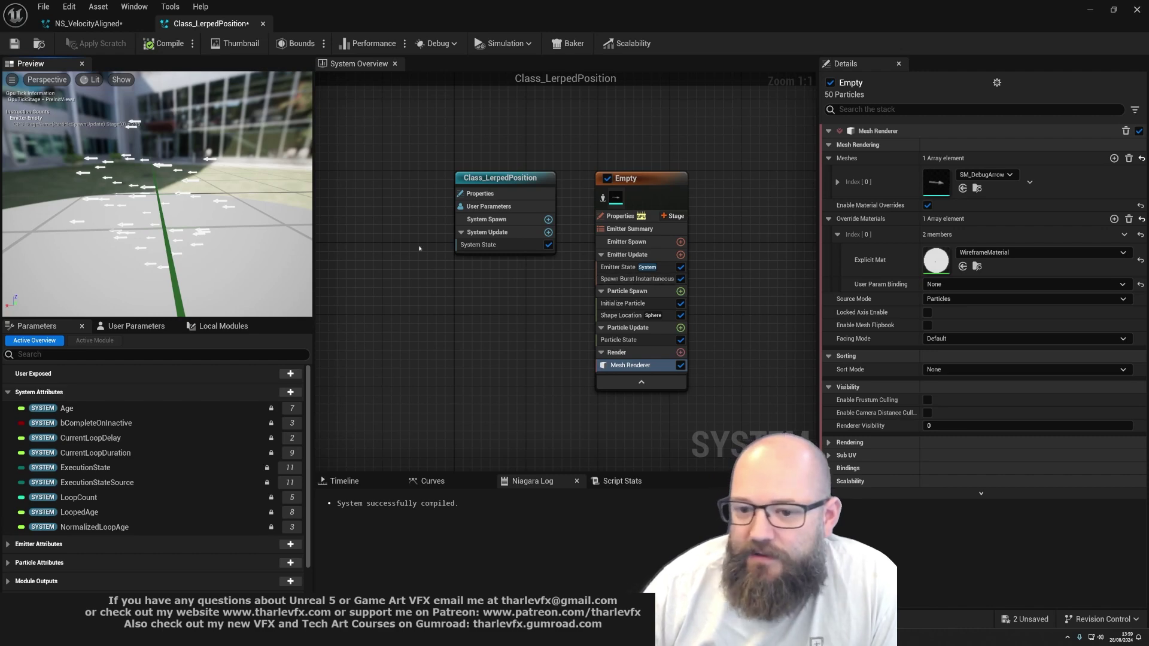
{"action": "left_click_drag", "start_coordinate": [202, 219], "coordinate": [188, 197]}
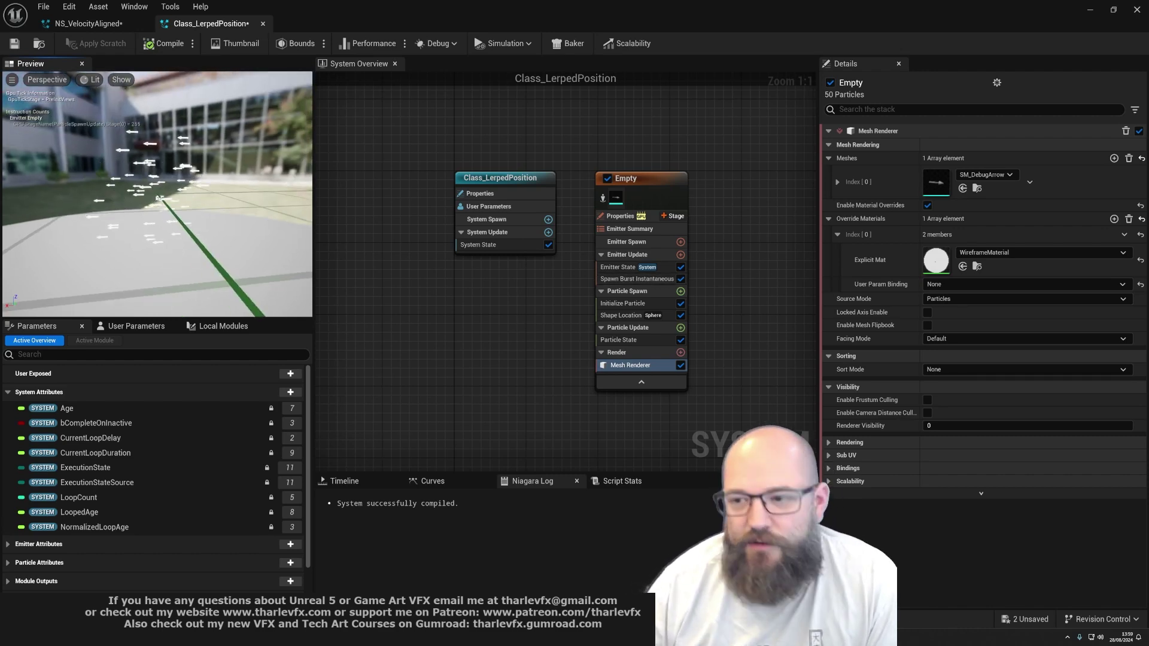
Step: Return to the level, hide the NS_VelocityAligned actor and select NS_LerpedPosition to view its particle motion
{"action": "left_click", "coordinate": [1089, 10]}
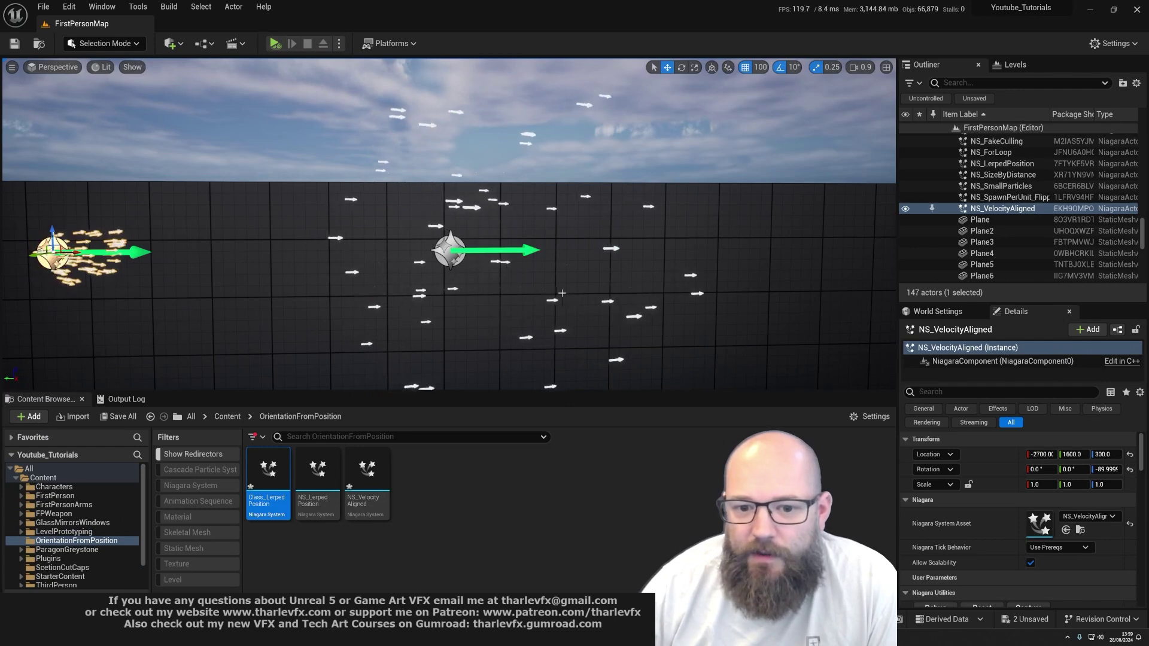
{"action": "scroll", "coordinate": [527, 296], "scroll_direction": "down", "scroll_amount": 3}
{"action": "key", "text": "d"}
{"action": "right_click_drag", "start_coordinate": [526, 296], "coordinate": [516, 296]}
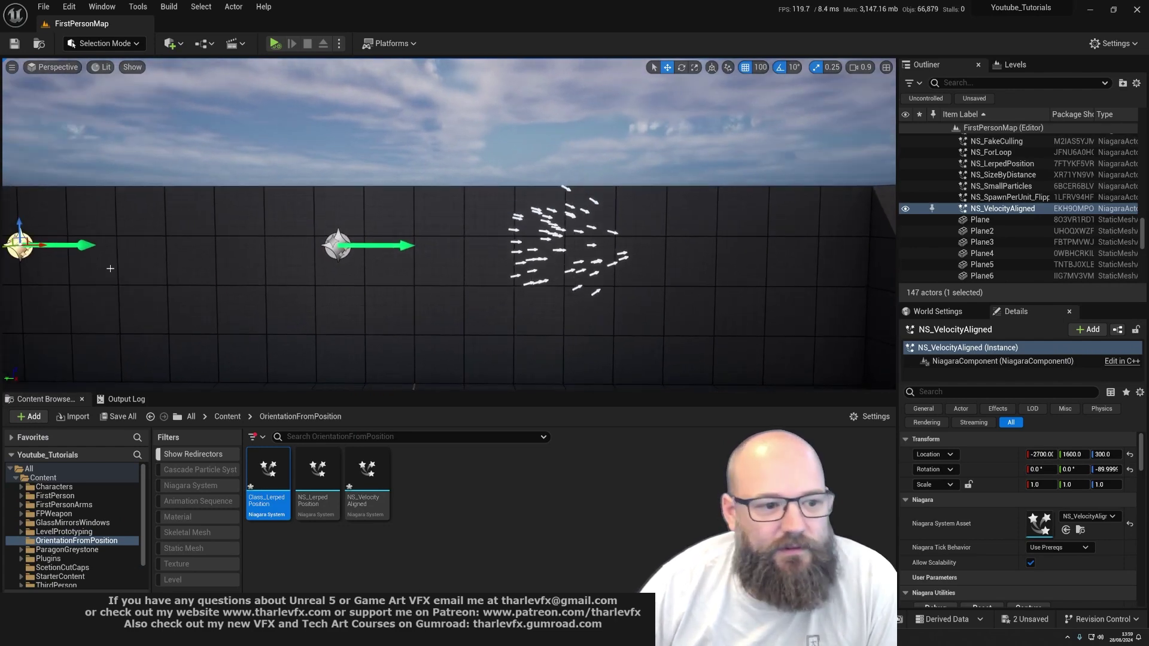
{"action": "key", "text": "h"}
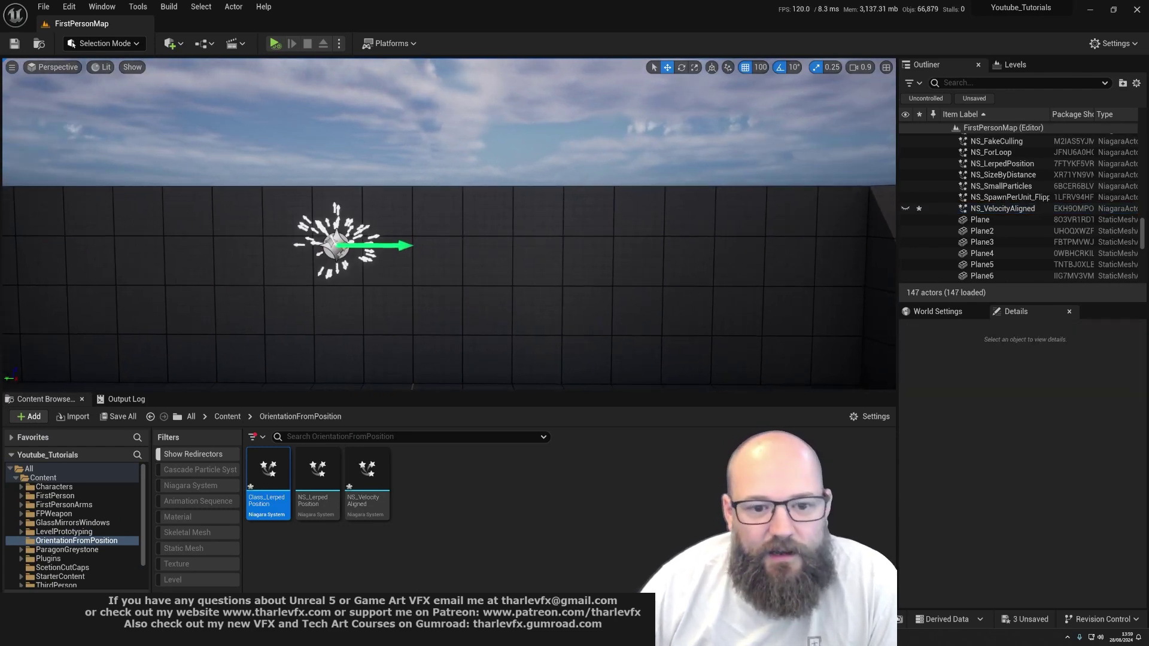
{"action": "left_click", "coordinate": [336, 247]}
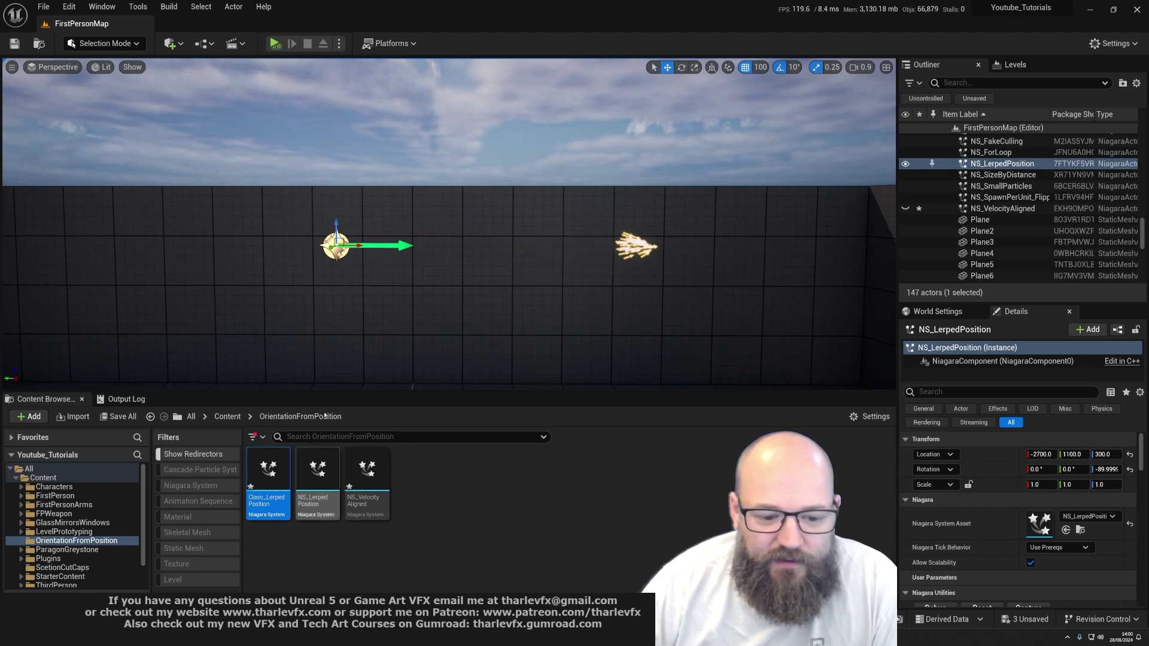
Step: Place Class_LerpedPosition in the level at location -2700, 600, 300 and rotate it about -90° around Z
{"action": "left_click_drag", "start_coordinate": [271, 475], "coordinate": [604, 302]}
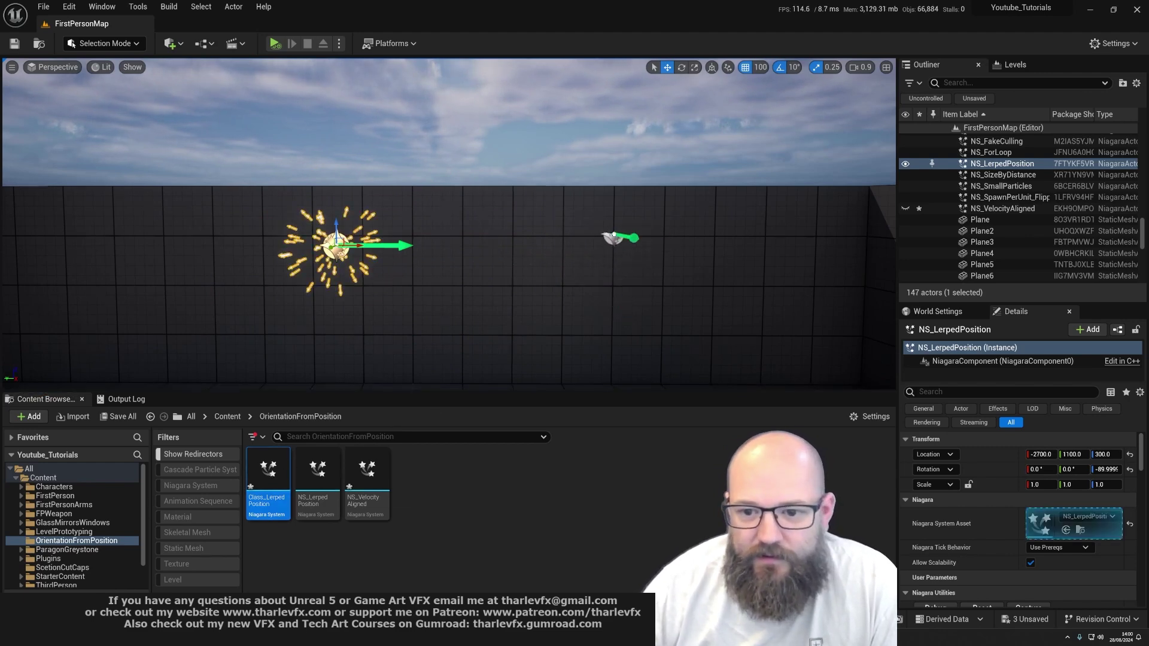
{"action": "left_click_drag", "start_coordinate": [614, 237], "coordinate": [611, 238]}
{"action": "right_click_drag", "start_coordinate": [611, 238], "coordinate": [665, 281]}
{"action": "left_click_drag", "start_coordinate": [570, 198], "coordinate": [627, 237]}
{"action": "key", "text": "e"}
{"action": "right_click_drag", "start_coordinate": [623, 239], "coordinate": [616, 261]}
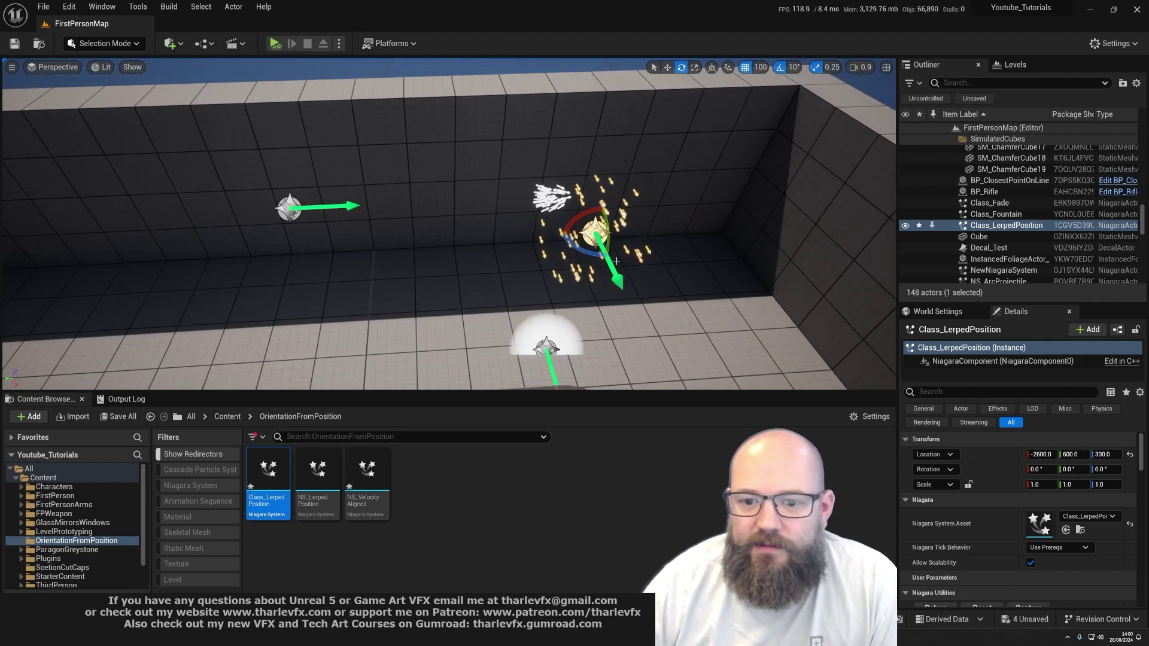
{"action": "left_click_drag", "start_coordinate": [602, 244], "coordinate": [614, 197]}
{"action": "key", "text": "e"}
{"action": "right_click_drag", "start_coordinate": [614, 197], "coordinate": [653, 180]}
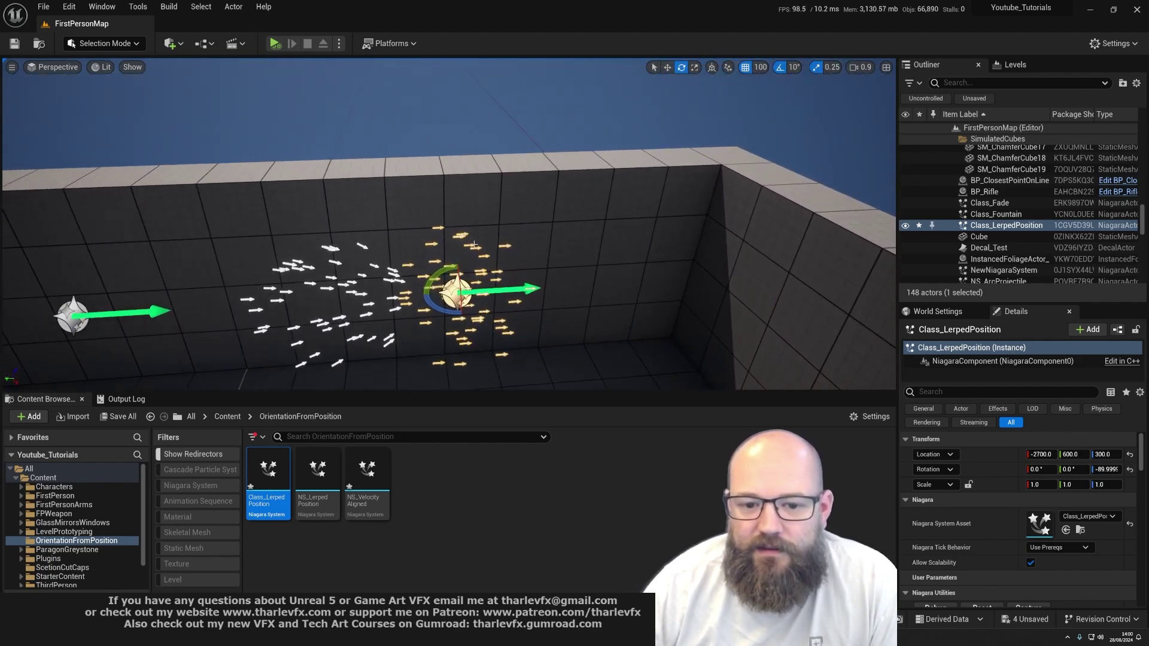
Step: Return to the Class_LerpedPosition Niagara editor, enable Show Parameter Writes for the Shape Location module and expand its parameter writes
{"action": "key", "text": "alt+Tab"}
{"action": "right_click_drag", "start_coordinate": [549, 351], "coordinate": [519, 319]}
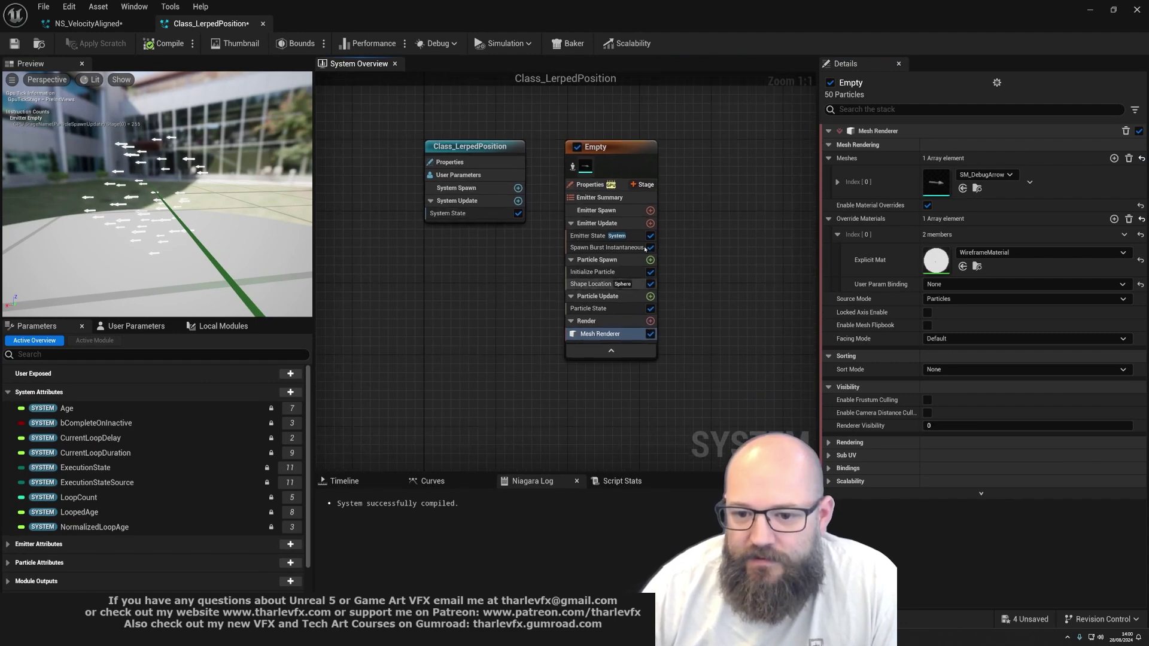
{"action": "left_click", "coordinate": [596, 286]}
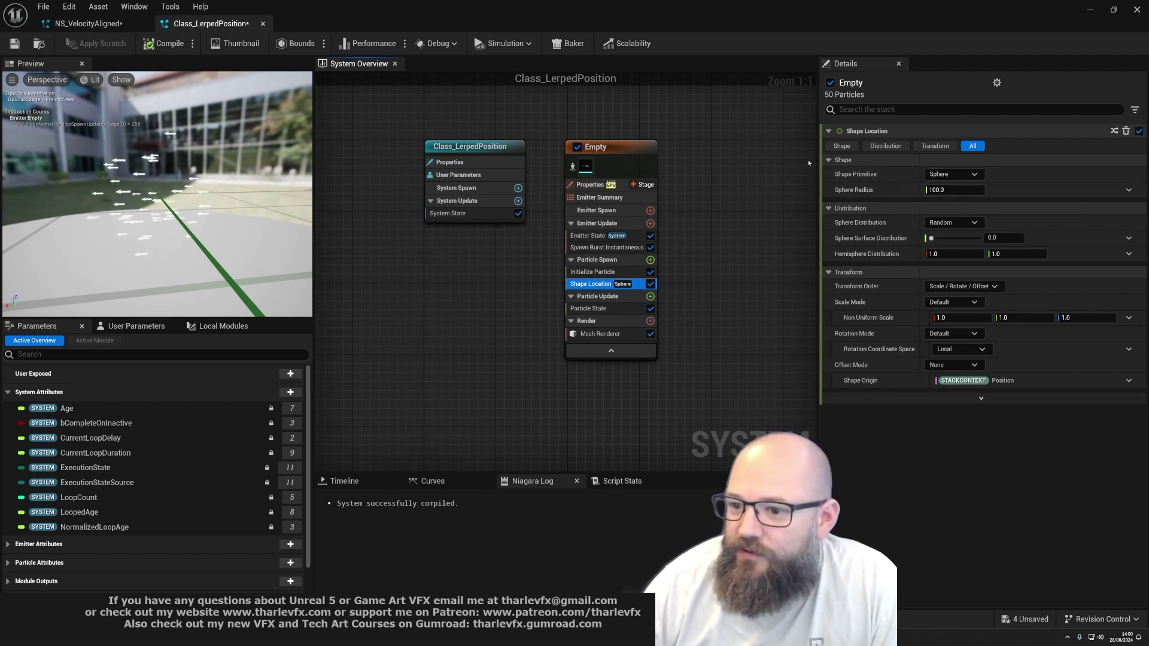
{"action": "left_click", "coordinate": [1135, 109]}
{"action": "left_click", "coordinate": [1097, 152]}
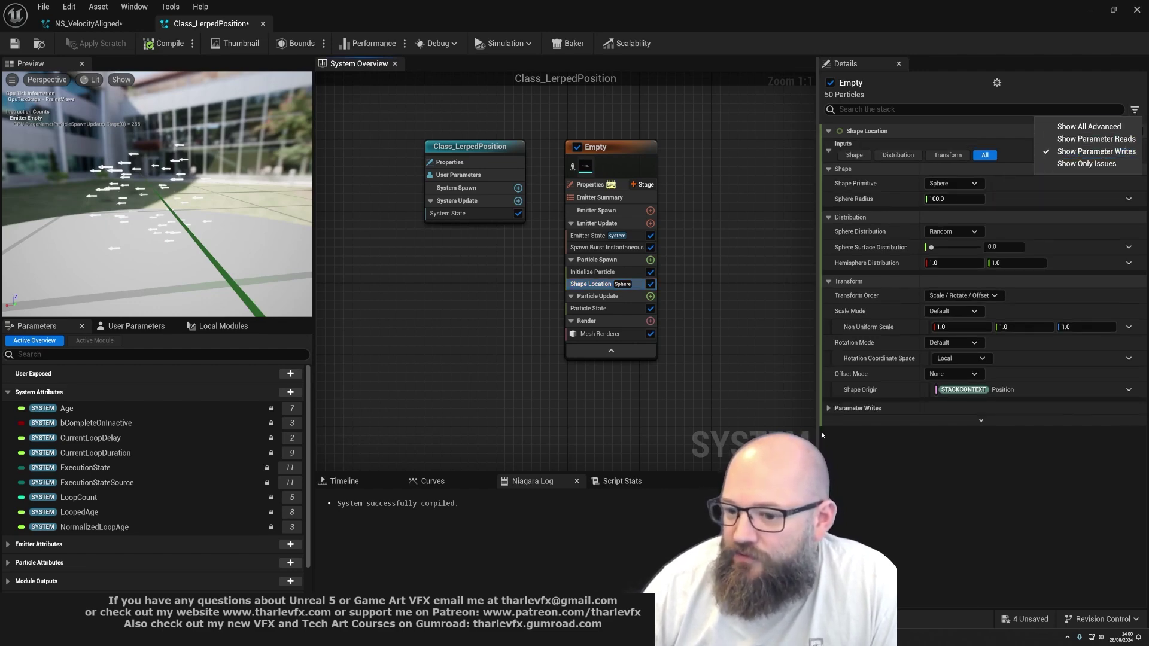
{"action": "left_click", "coordinate": [858, 408]}
{"action": "left_click", "coordinate": [858, 408]}
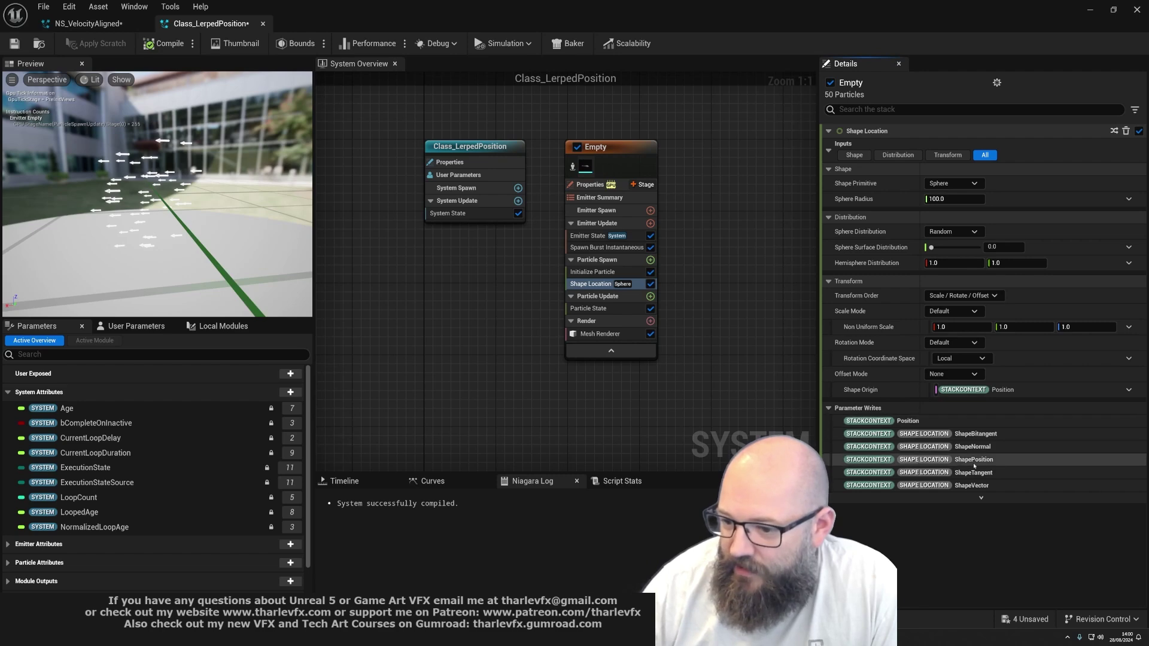
Step: Review the stack's display options and select ShapePosition among the Shape Location parameter writes
{"action": "left_click", "coordinate": [1134, 110]}
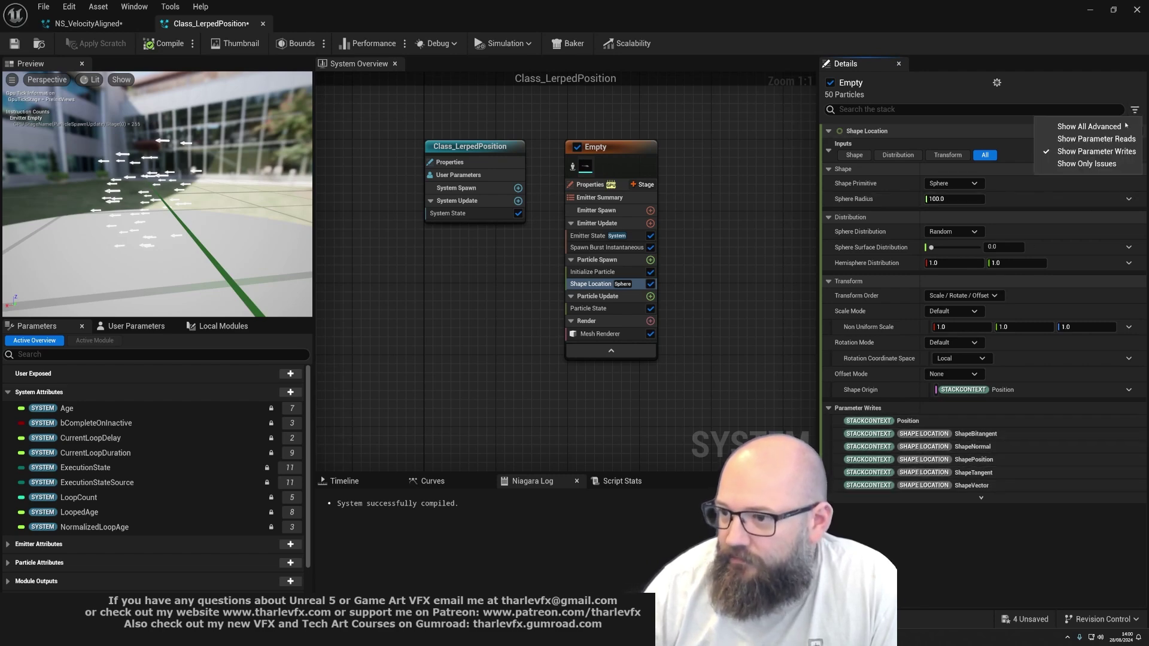
{"action": "left_click", "coordinate": [968, 537]}
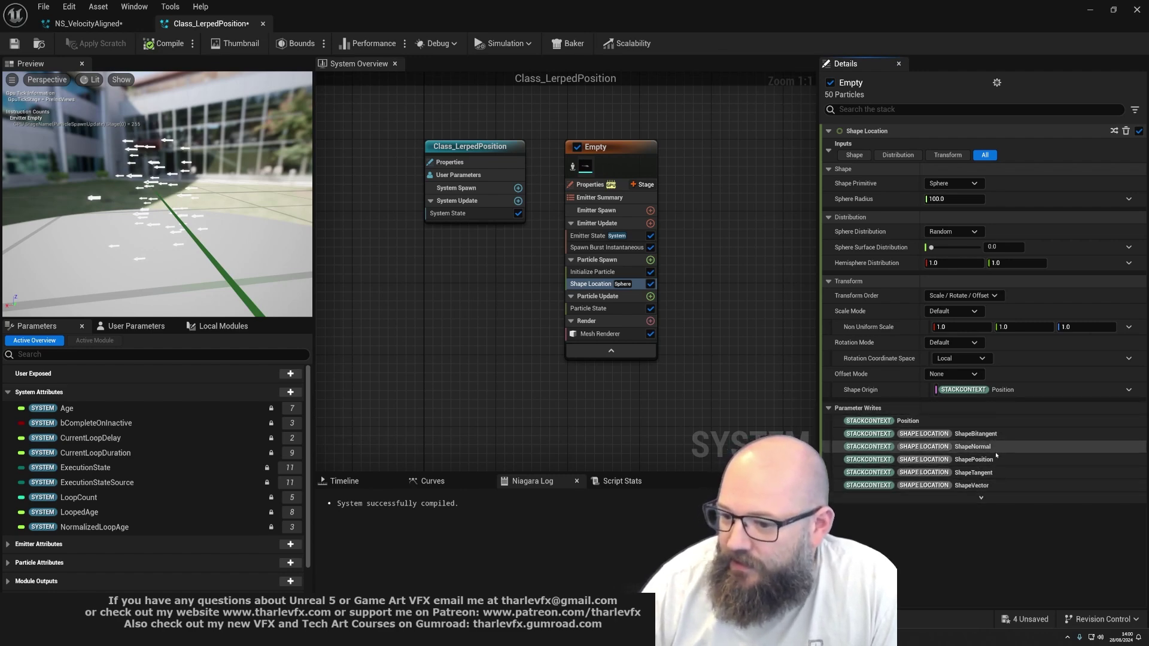
{"action": "left_click", "coordinate": [971, 461]}
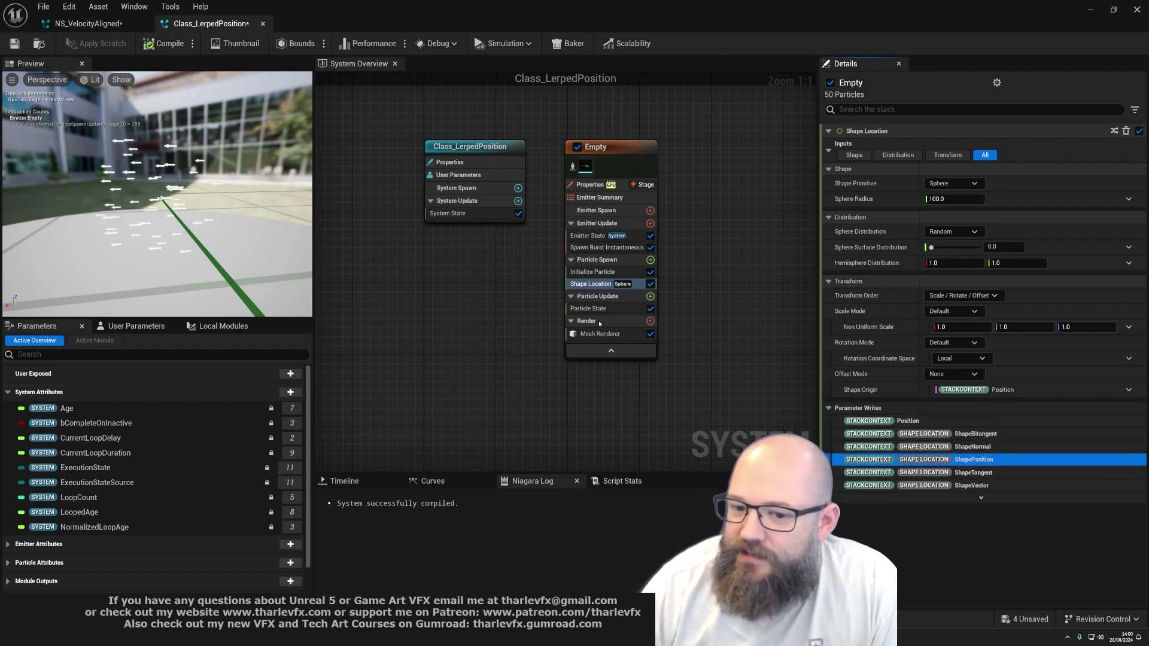